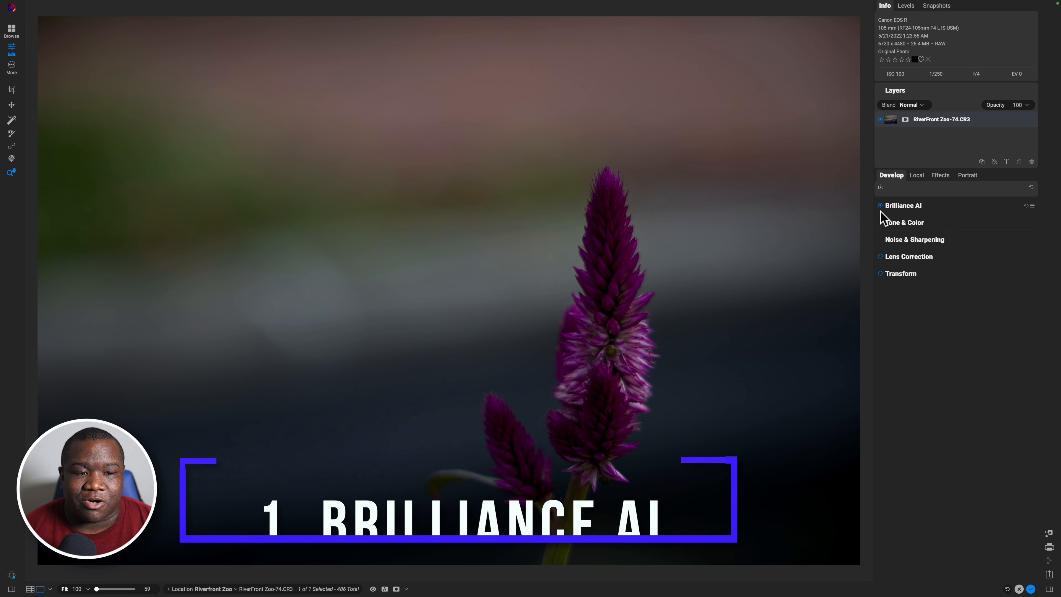
Compare the Tone & Color values and the photo with Brilliance AI turned off and back on
{"action": "left_click", "coordinate": [906, 206]}
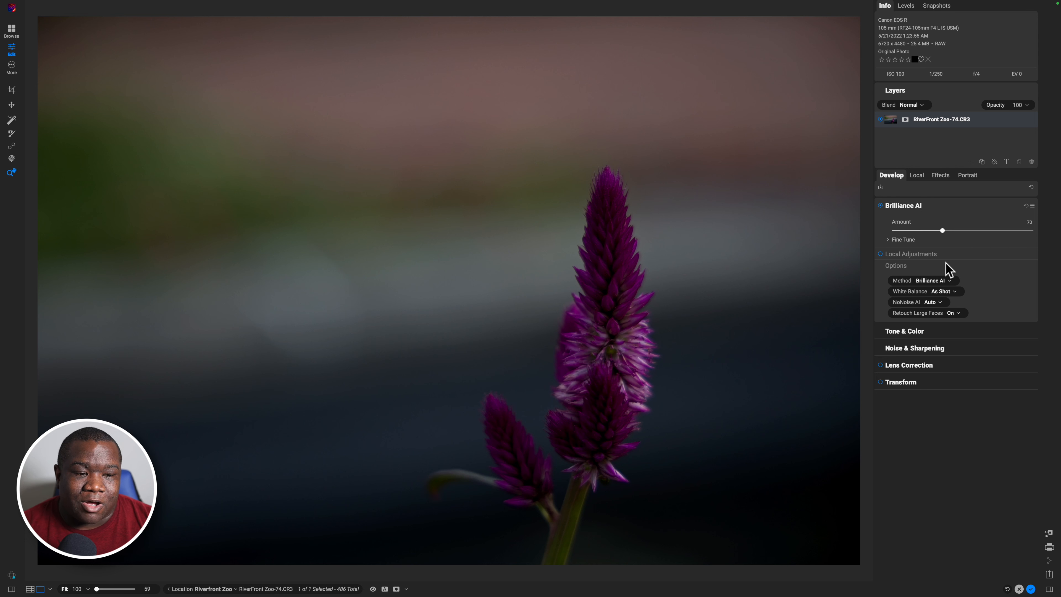
{"action": "left_click", "coordinate": [897, 333]}
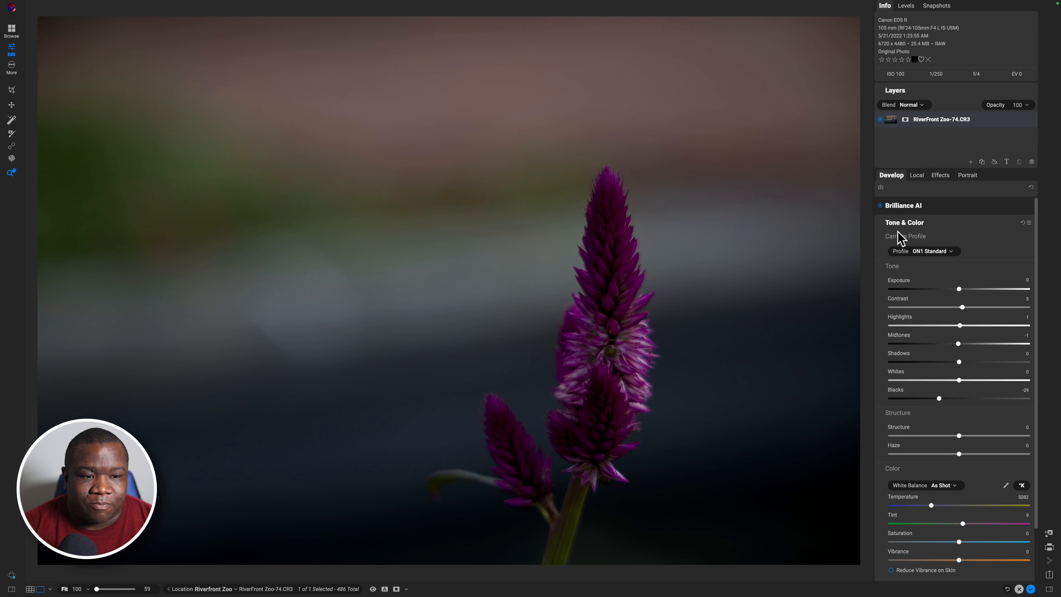
{"action": "left_click", "coordinate": [880, 205]}
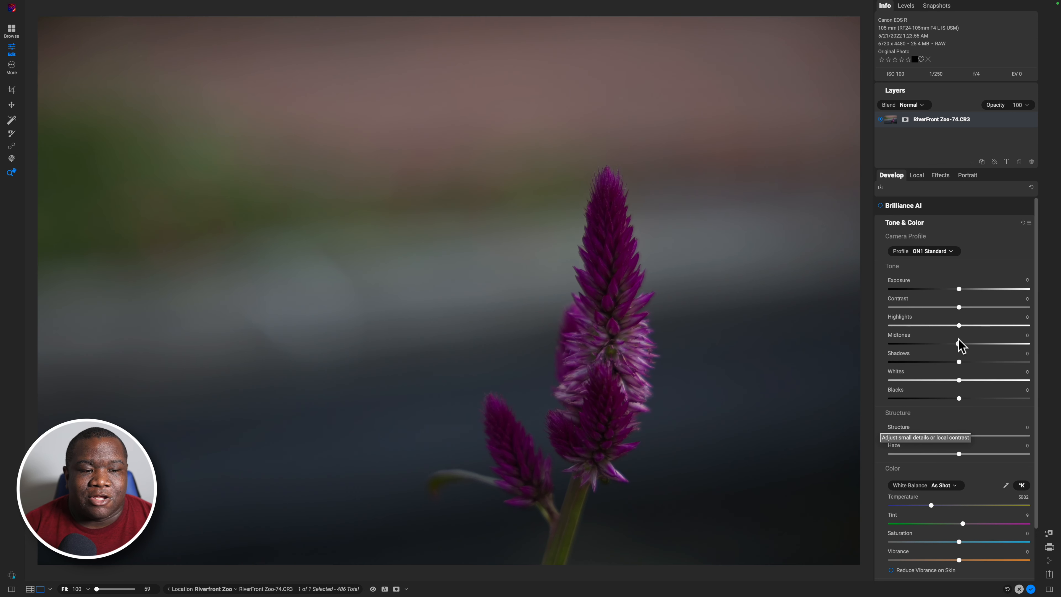
{"action": "left_click", "coordinate": [881, 206]}
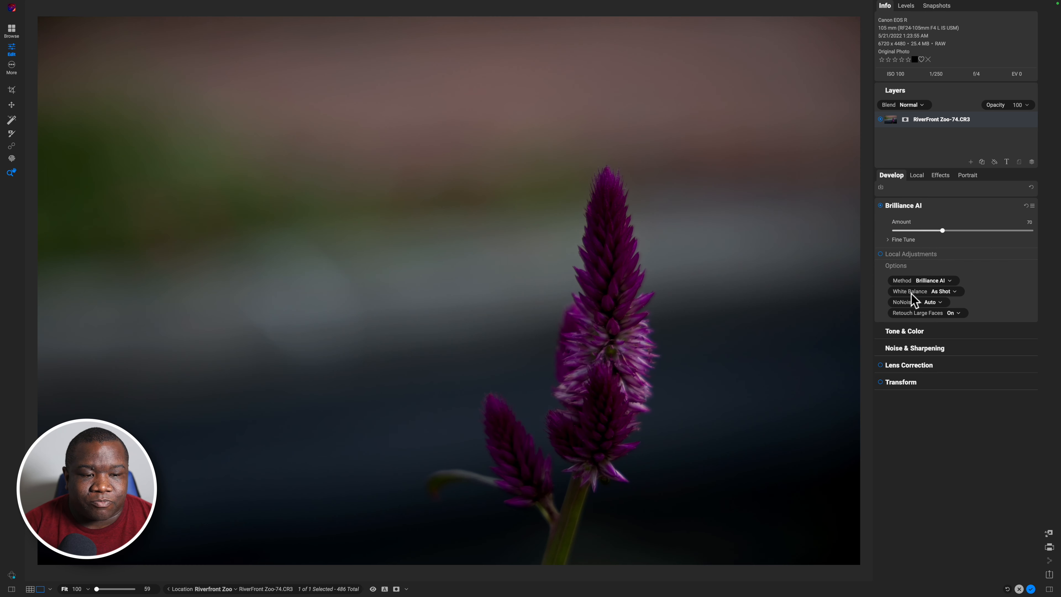
Set the Tone & Color exposure to 0.6, highlights to -13, midtones to 15 and shadows to 14, and compare before and after
{"action": "left_click", "coordinate": [916, 332]}
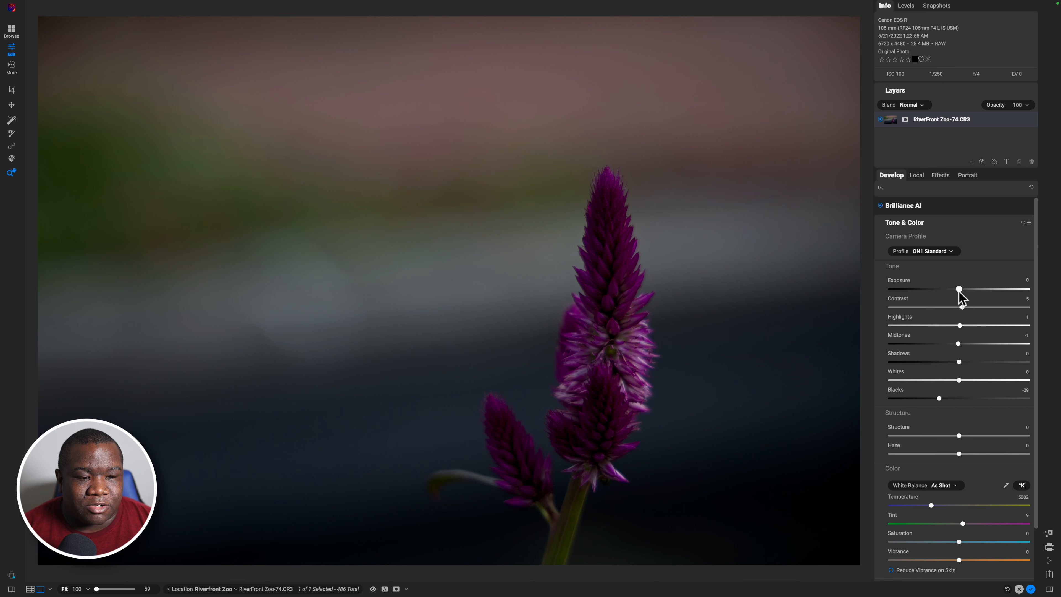
{"action": "left_click_drag", "start_coordinate": [960, 293], "coordinate": [967, 293]}
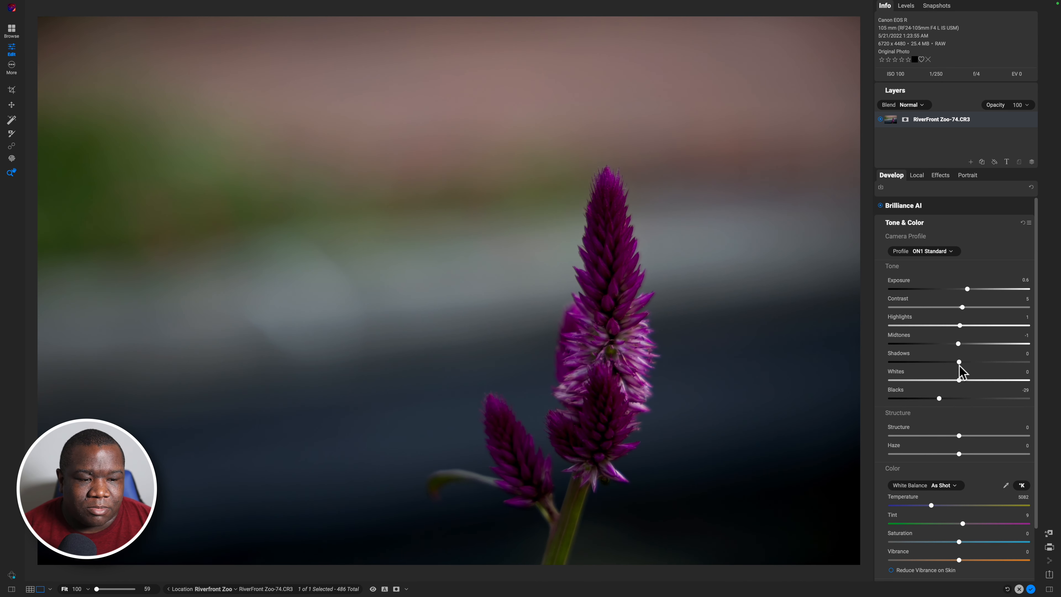
{"action": "left_click_drag", "start_coordinate": [960, 362], "coordinate": [950, 326]}
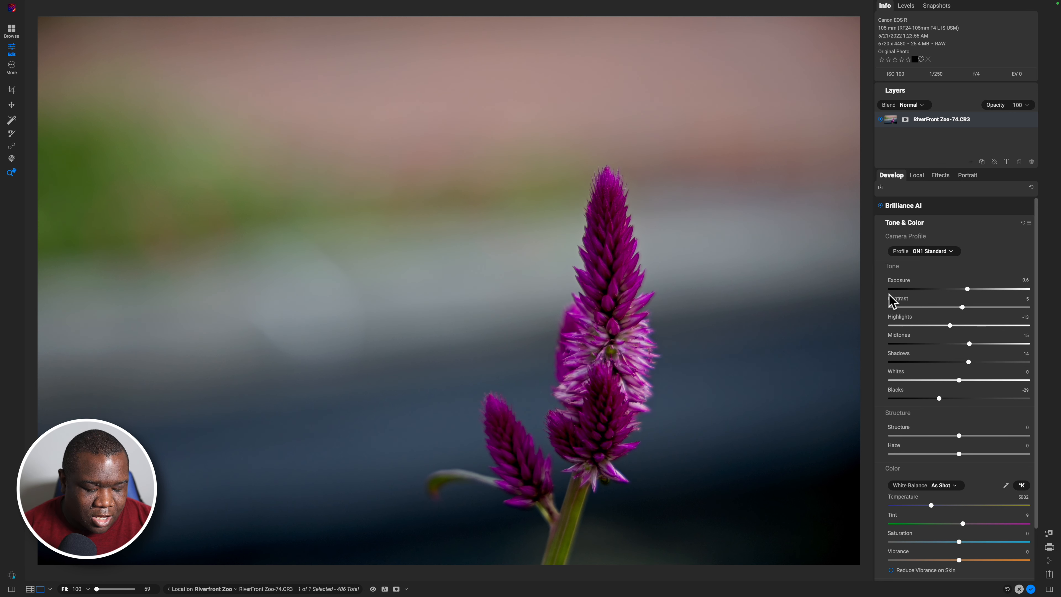
{"action": "key", "text": "ctrl+p"}
{"action": "key", "text": "ctrl+p"}
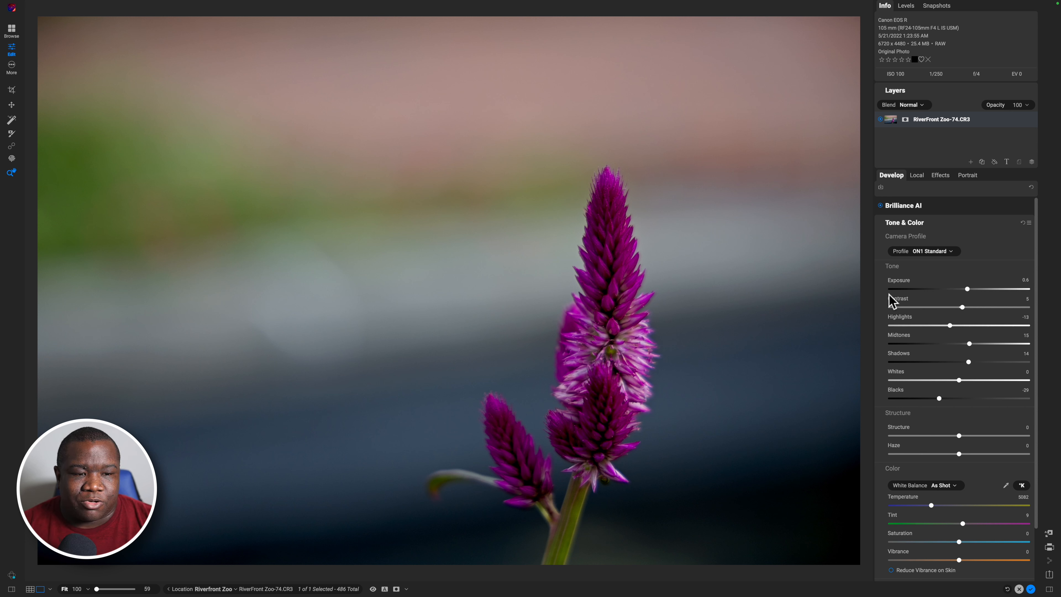
{"action": "left_click", "coordinate": [968, 229]}
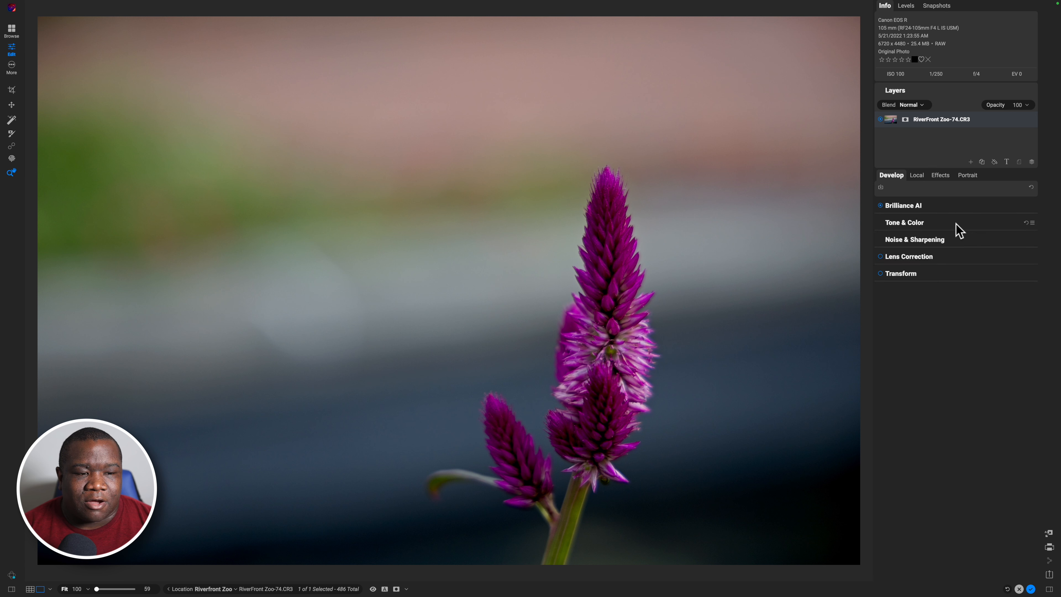
Review the Mask AI region options available for the local adjustment's mask
{"action": "left_click", "coordinate": [937, 208]}
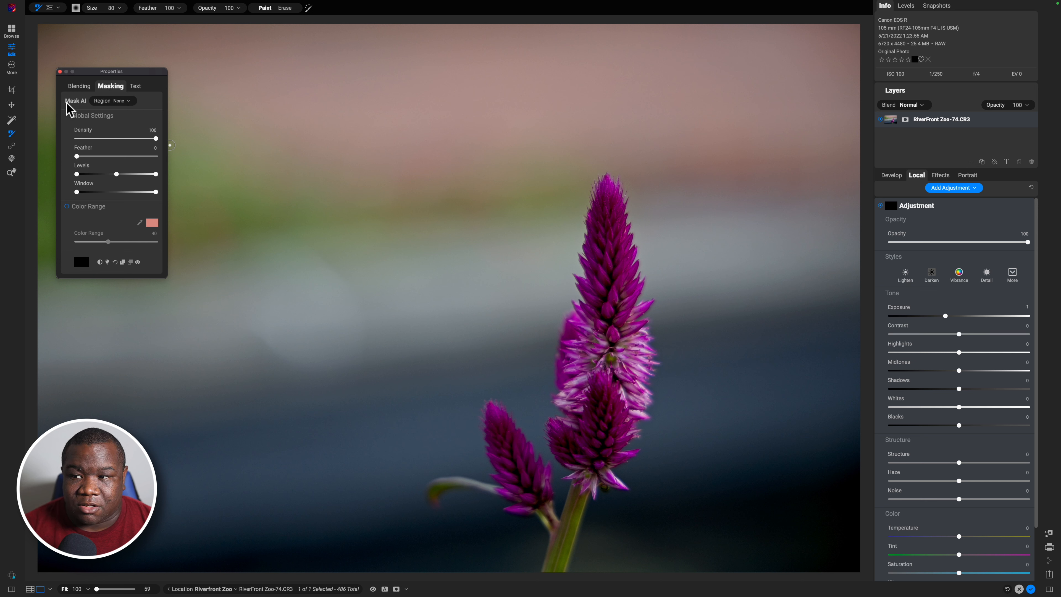
{"action": "left_click", "coordinate": [128, 101]}
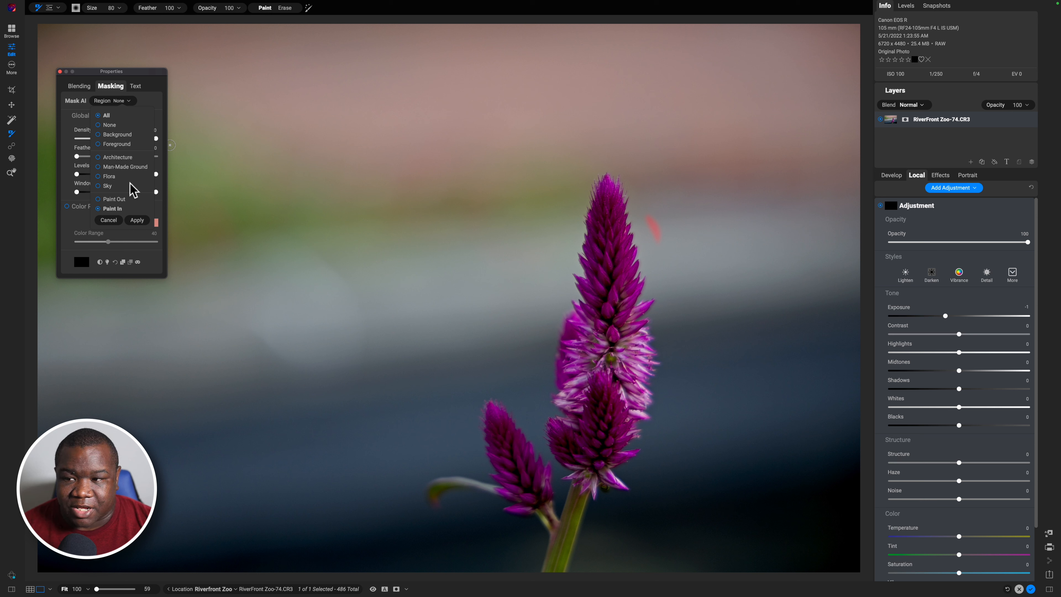
{"action": "left_click", "coordinate": [137, 101]}
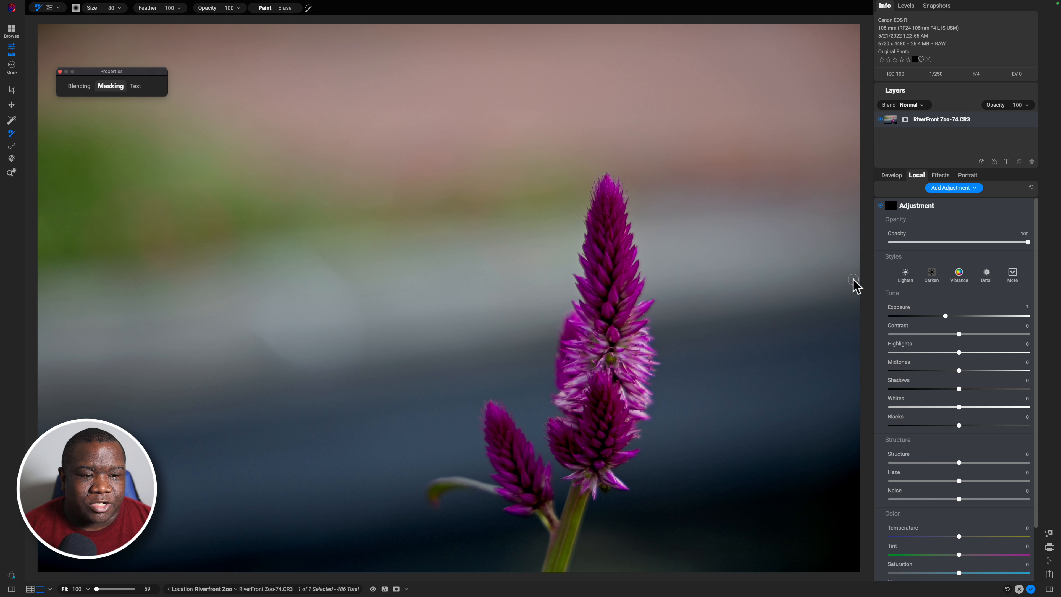
Set the local adjustment's exposure to -1.65
{"action": "left_click", "coordinate": [945, 316]}
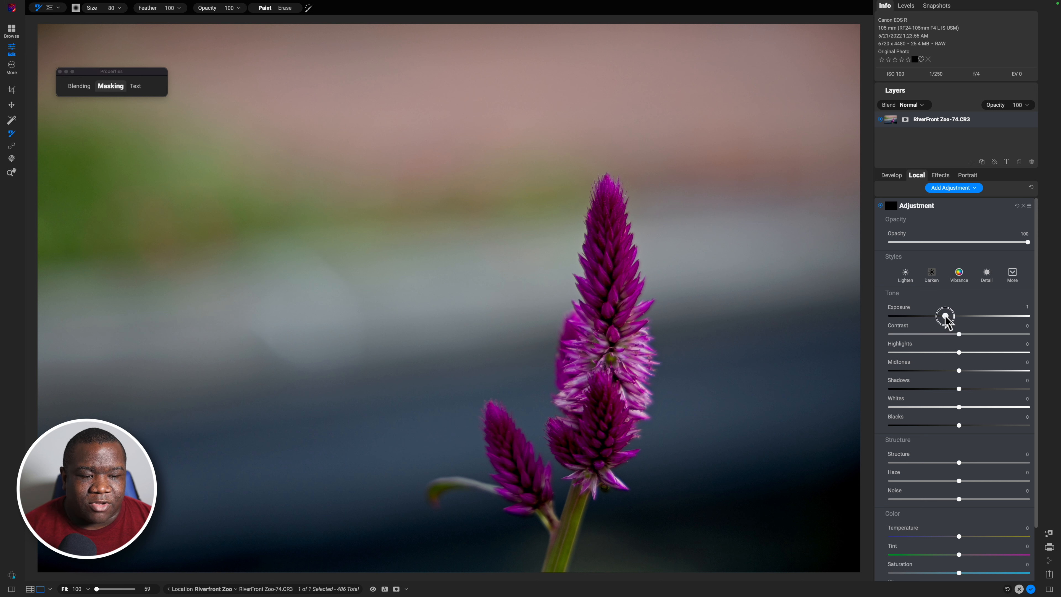
{"action": "left_click_drag", "start_coordinate": [944, 316], "coordinate": [935, 316]}
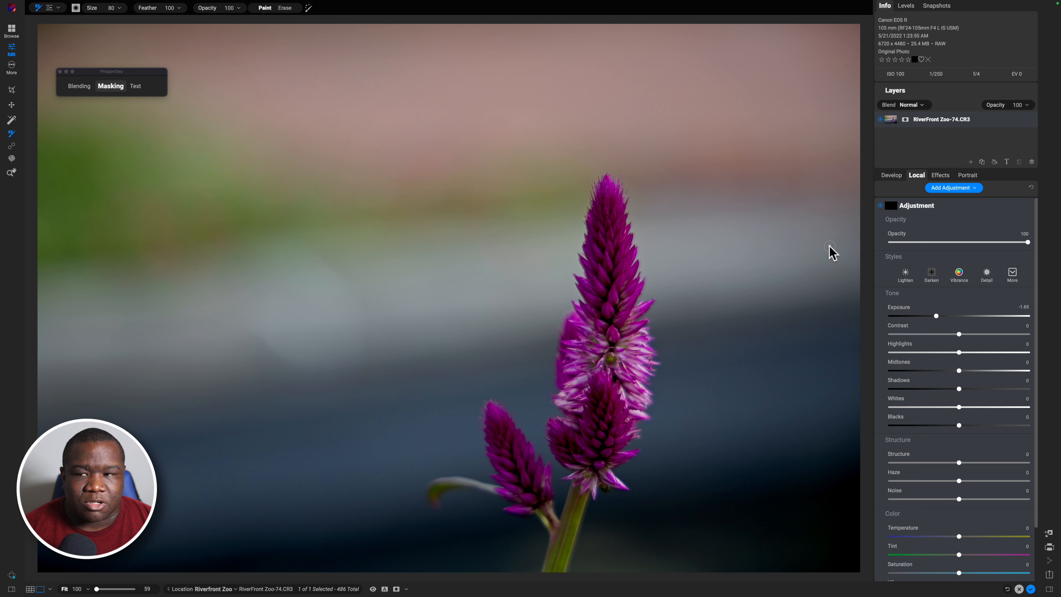
{"action": "left_click", "coordinate": [101, 90]}
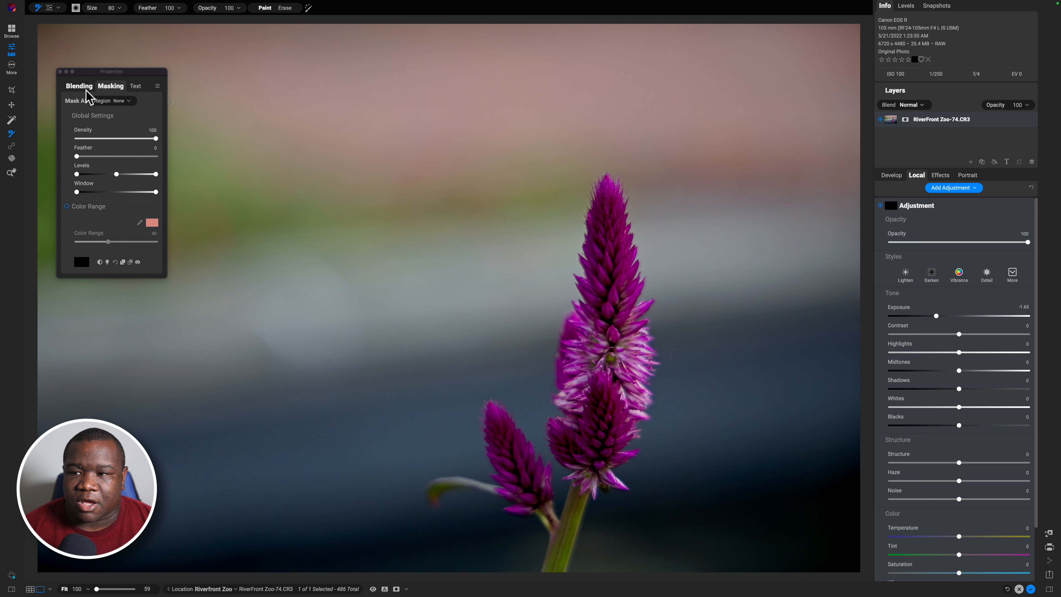
{"action": "left_click", "coordinate": [96, 89]}
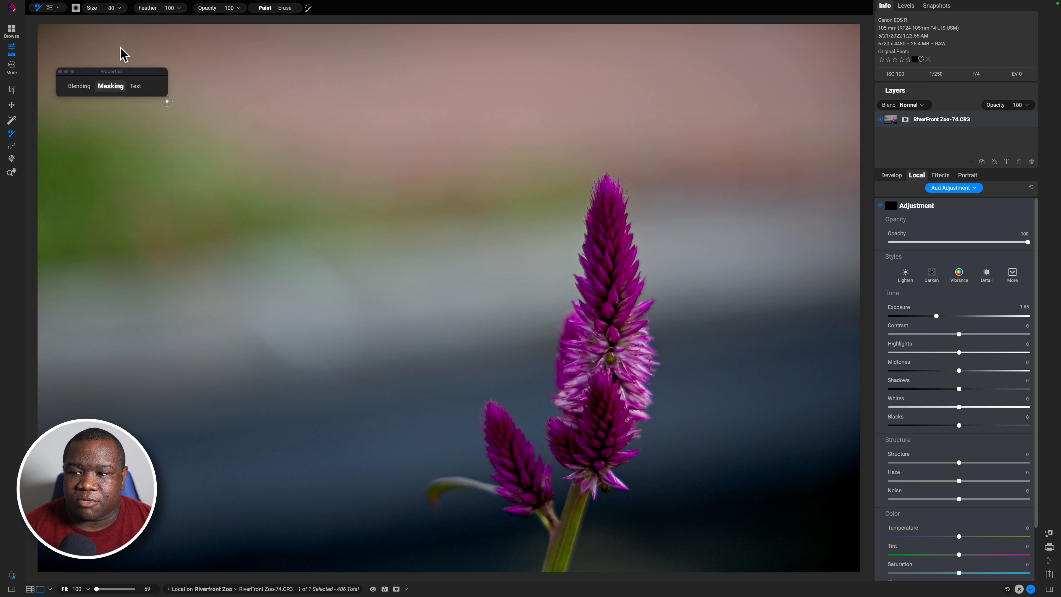
Place a Gradient Mask in the middle of the photo for the local adjustment, using the Gradient shape
{"action": "left_click", "coordinate": [59, 8]}
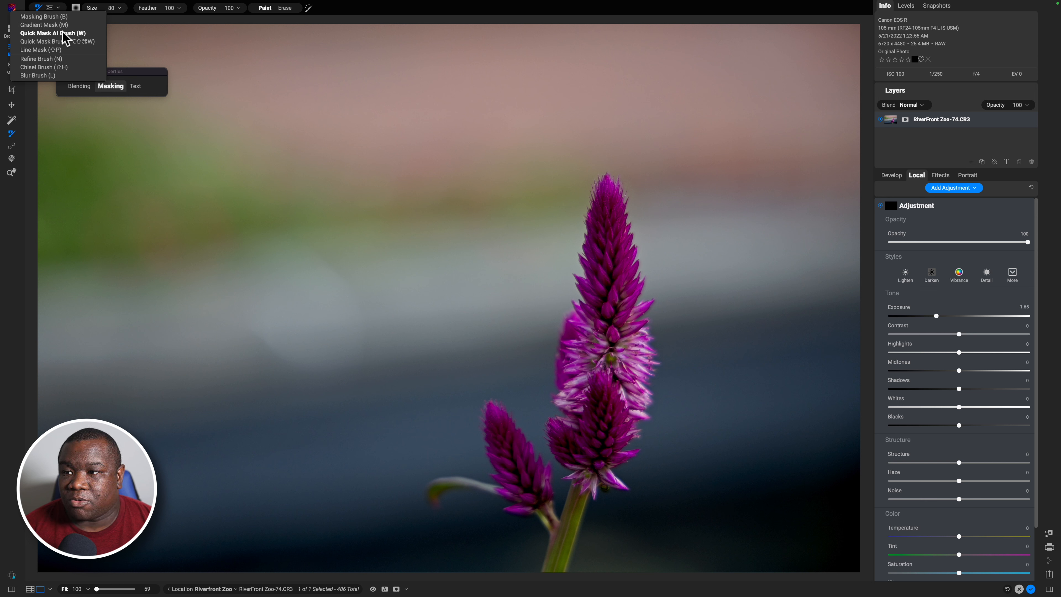
{"action": "left_click", "coordinate": [60, 24]}
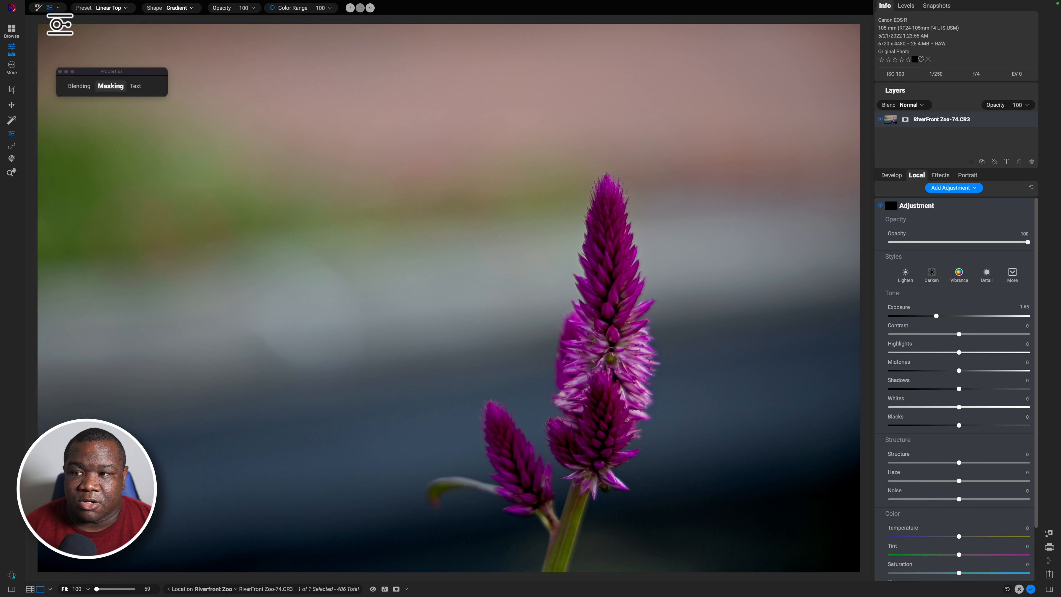
{"action": "left_click", "coordinate": [179, 9]}
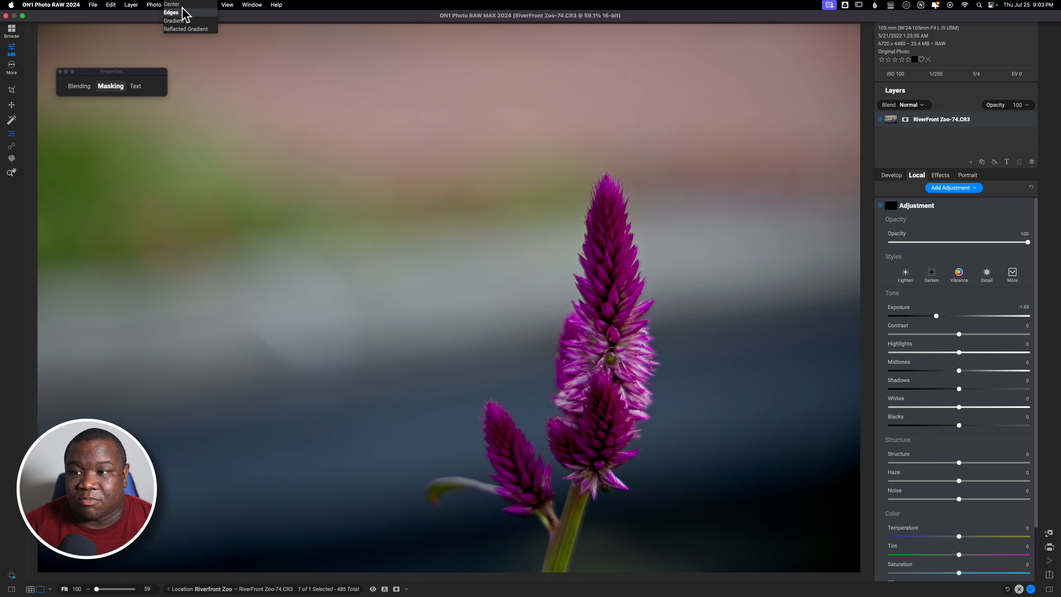
{"action": "left_click", "coordinate": [182, 20]}
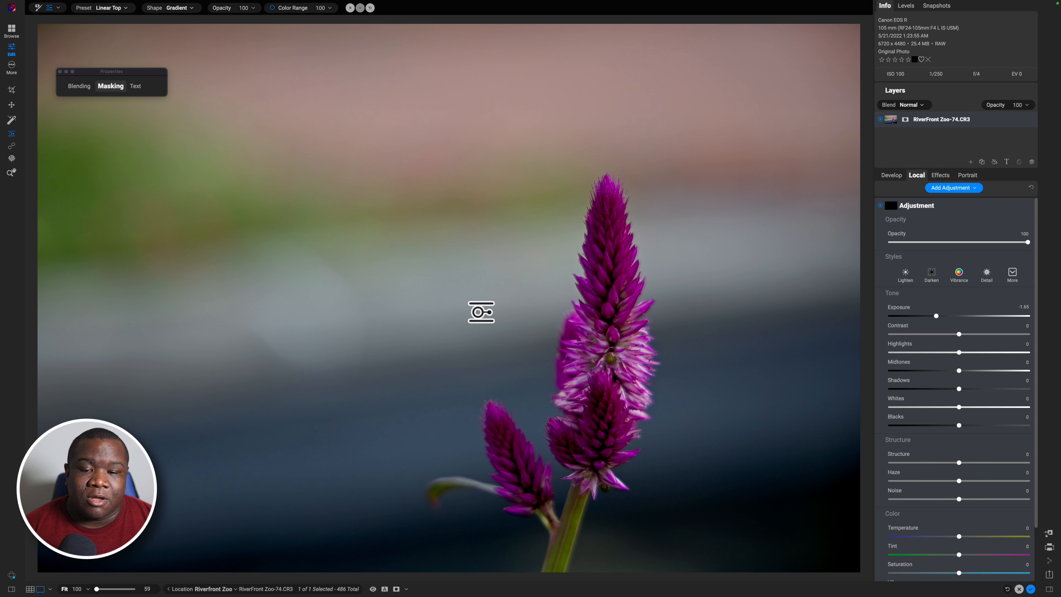
{"action": "left_click", "coordinate": [480, 312]}
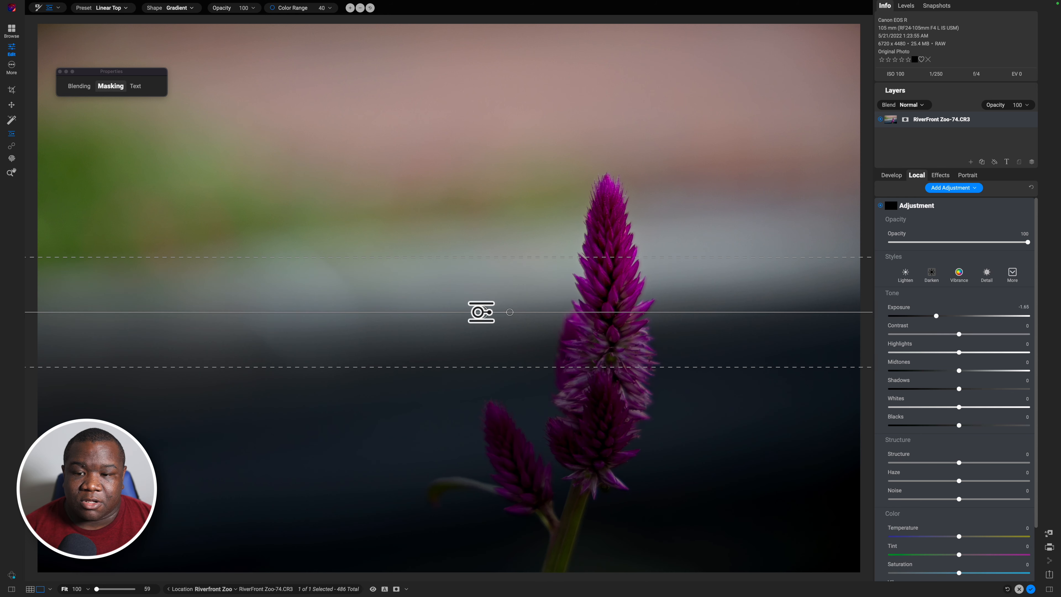
{"action": "left_click", "coordinate": [192, 9]}
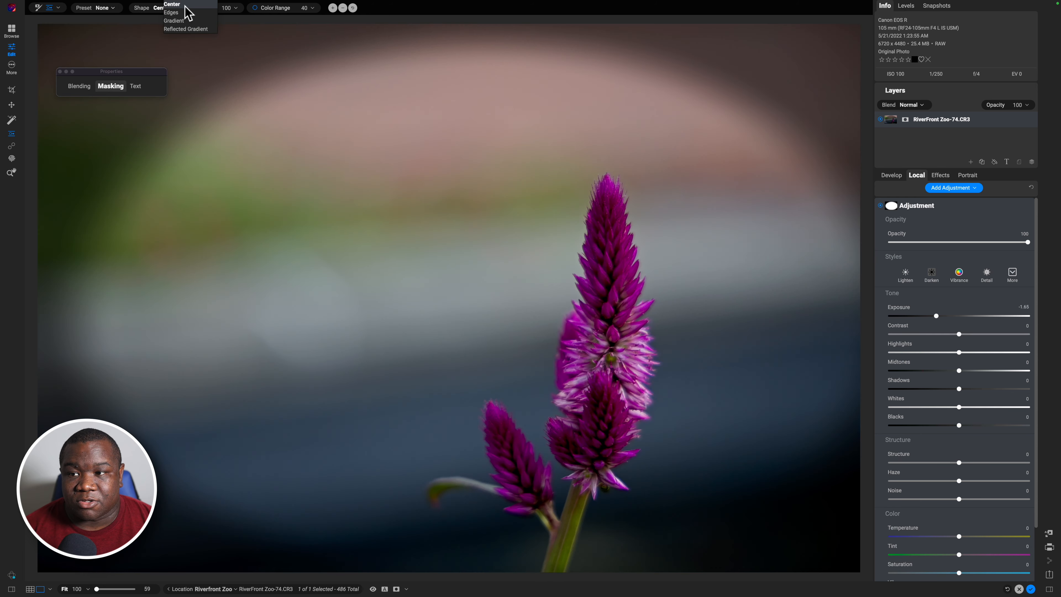
{"action": "left_click", "coordinate": [174, 20]}
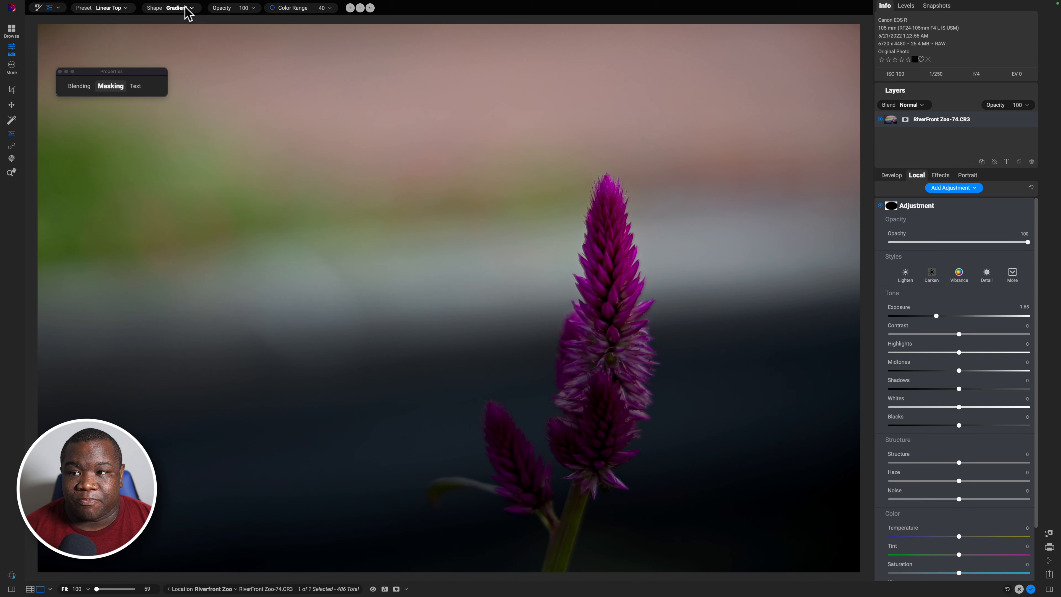
{"action": "left_click", "coordinate": [193, 8]}
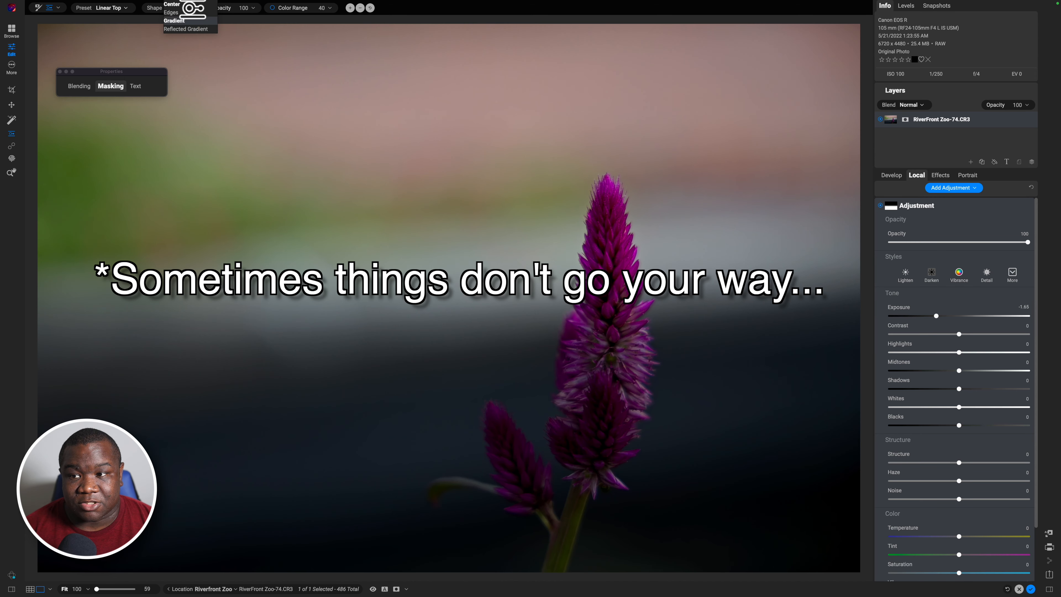
{"action": "left_click", "coordinate": [181, 6]}
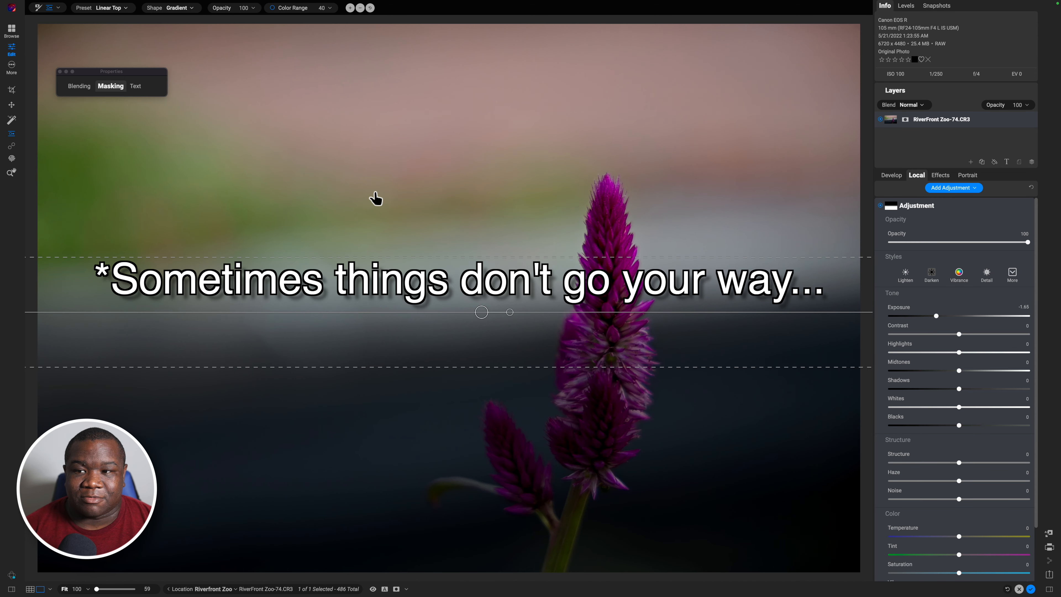
Change the mask shape to Edges and invert the mask so the darkening affects the area outside the ellipse
{"action": "left_click", "coordinate": [190, 9]}
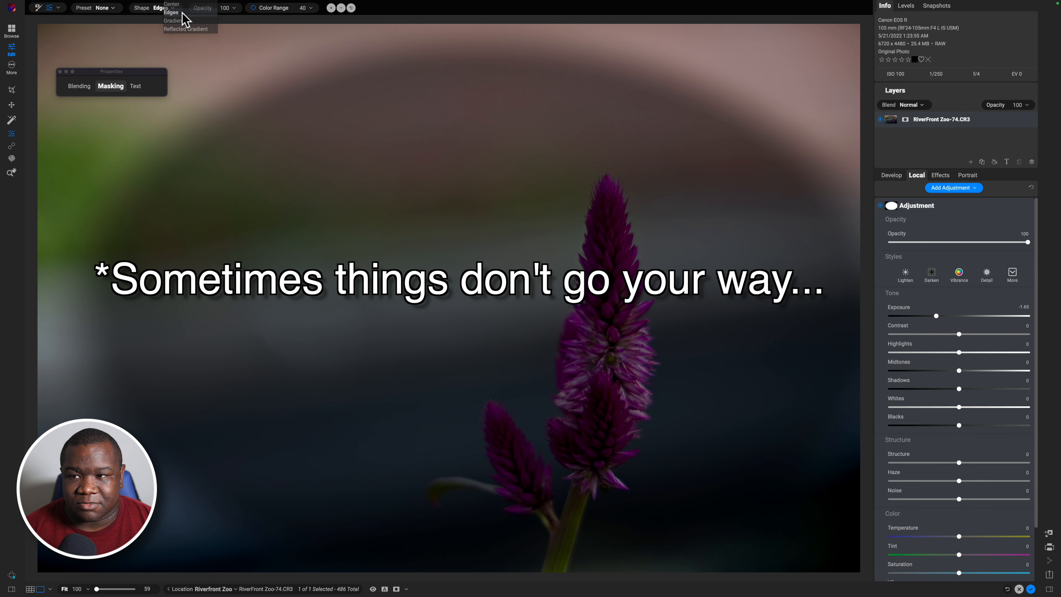
{"action": "left_click", "coordinate": [182, 12]}
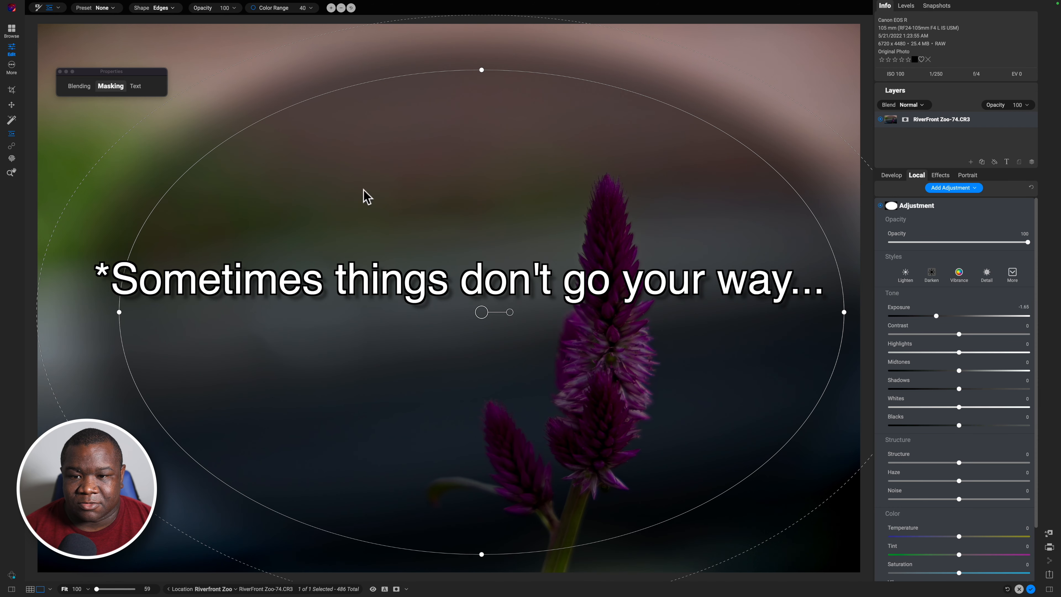
{"action": "left_click", "coordinate": [105, 88]}
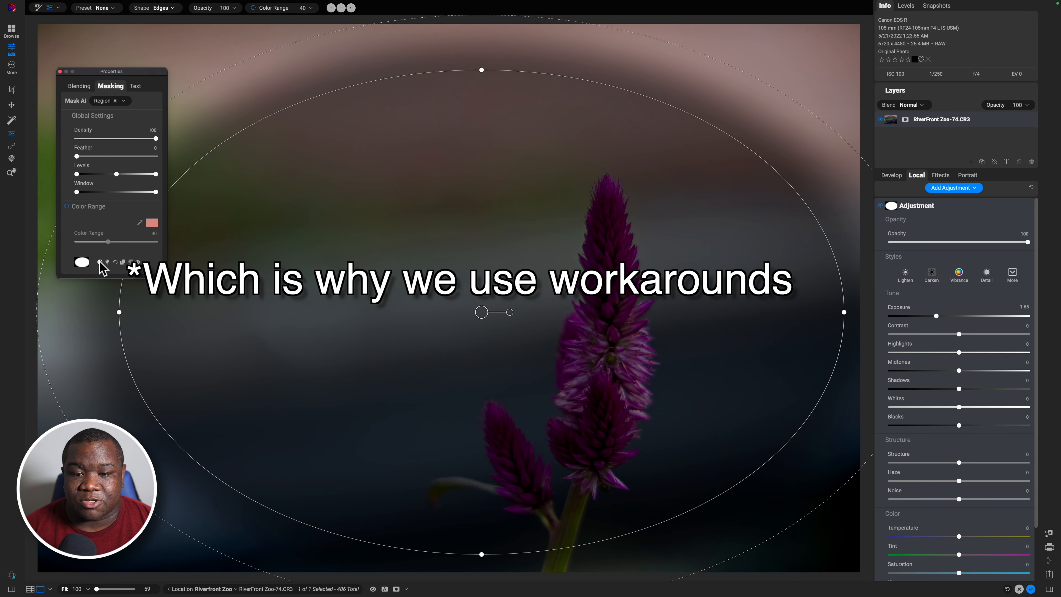
{"action": "left_click", "coordinate": [99, 261]}
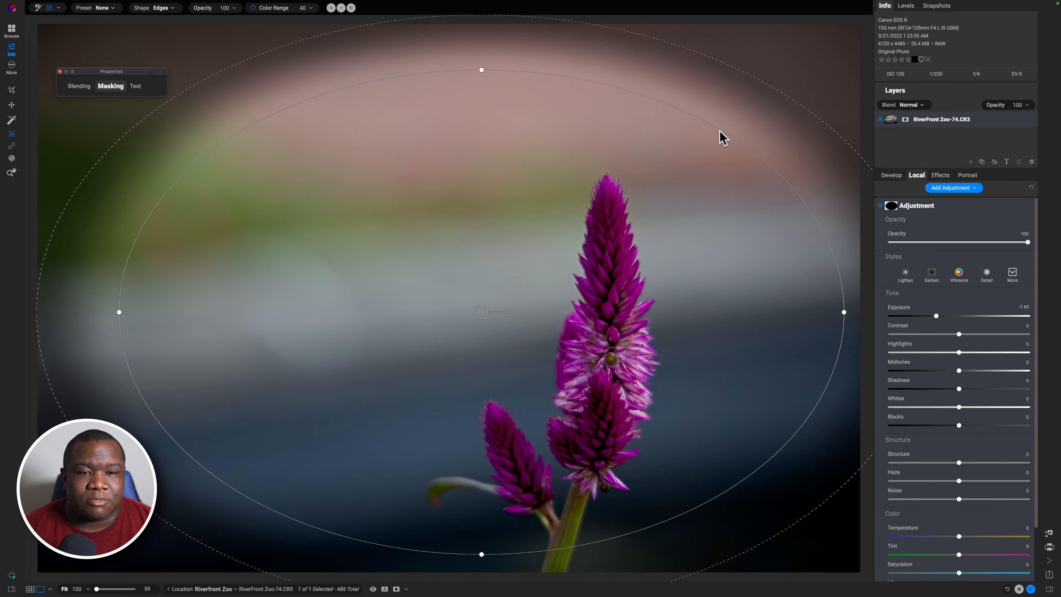
Resize the elliptical mask, center it on the purple flower with a wide falloff, and compare the photo with and without the adjustment
{"action": "left_click_drag", "start_coordinate": [720, 133], "coordinate": [621, 226]}
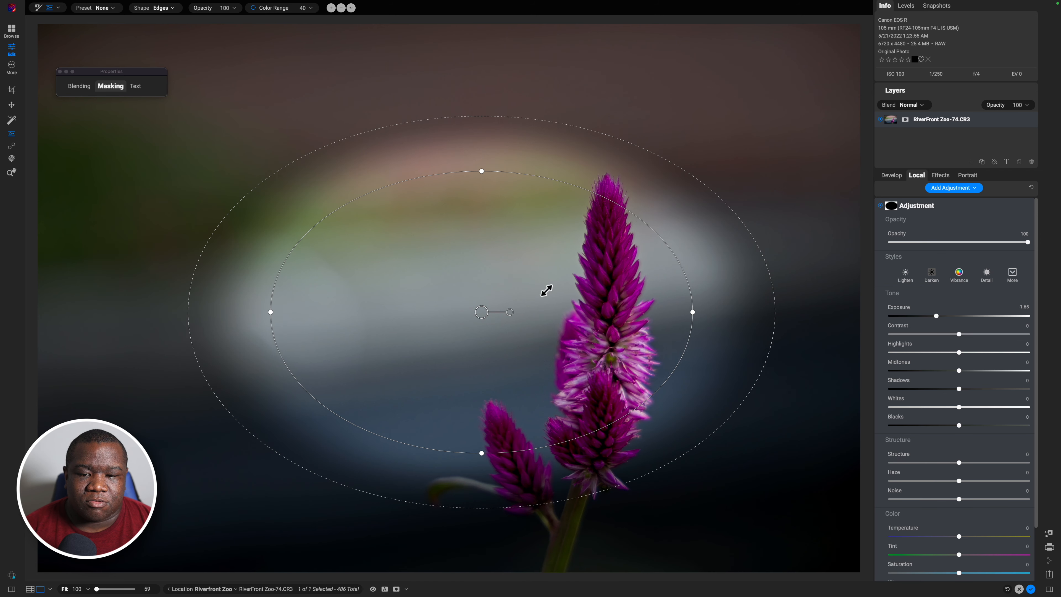
{"action": "left_click_drag", "start_coordinate": [483, 311], "coordinate": [596, 325]}
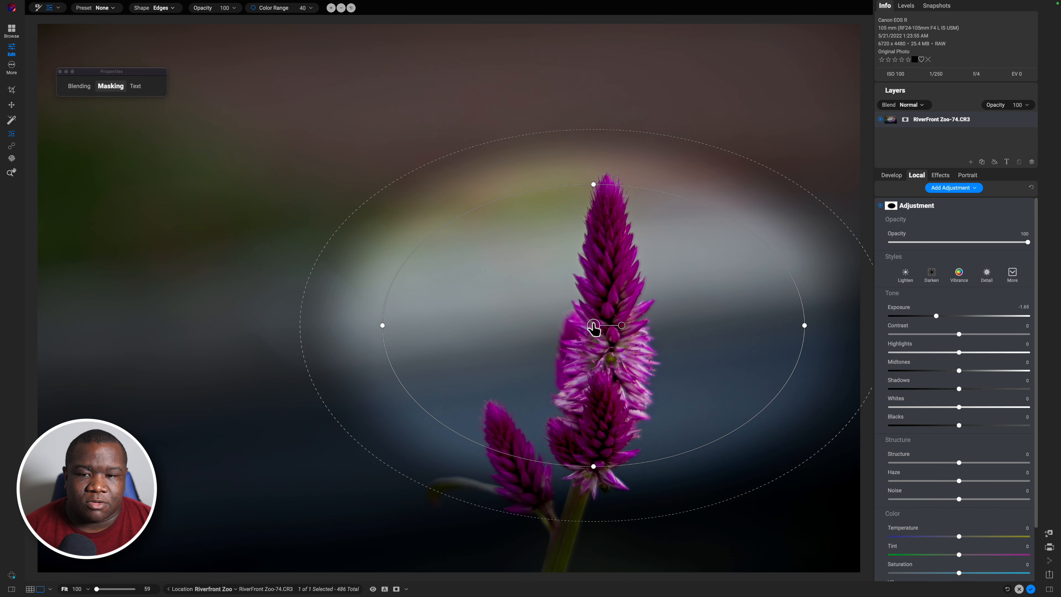
{"action": "left_click_drag", "start_coordinate": [450, 154], "coordinate": [186, 60]}
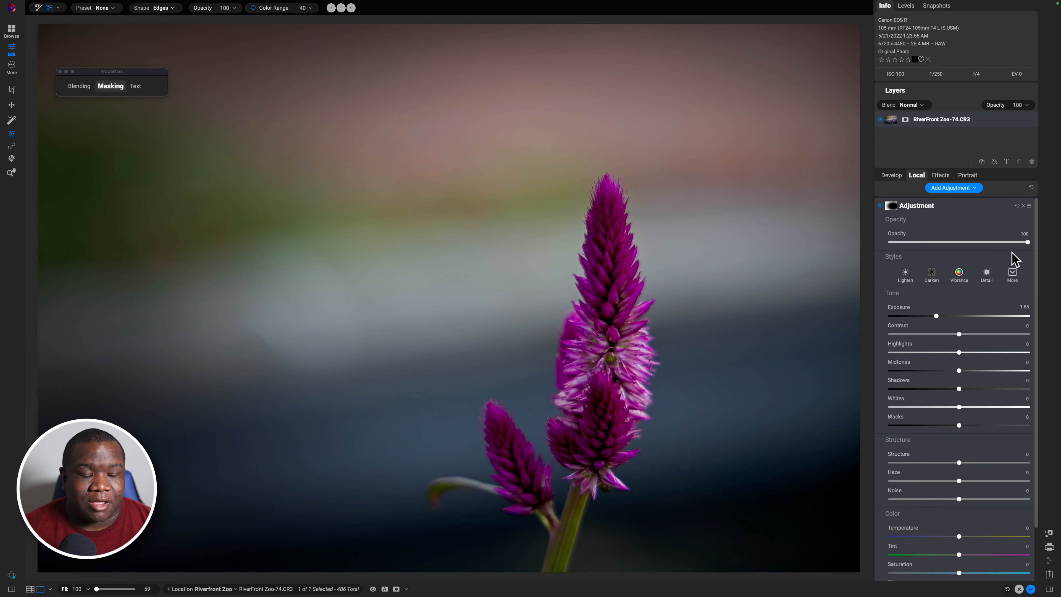
{"action": "left_click", "coordinate": [880, 206]}
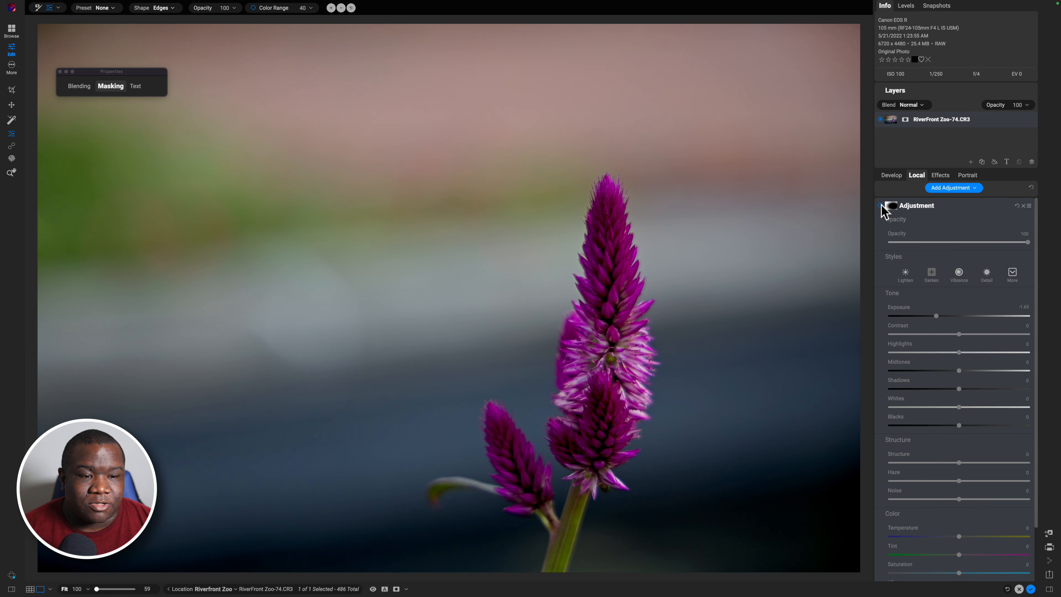
{"action": "left_click", "coordinate": [880, 206]}
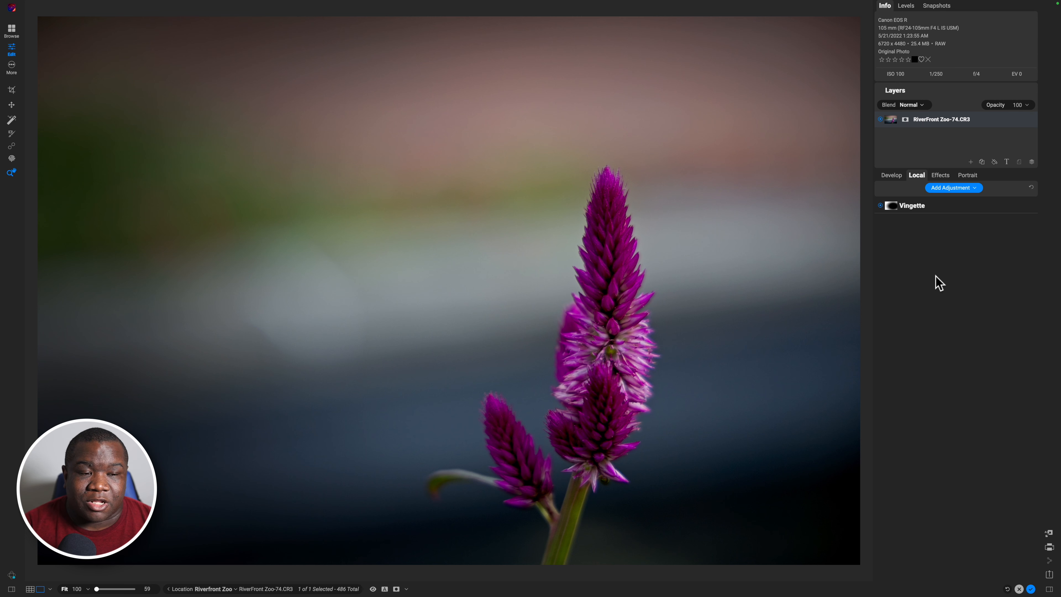
Use the AI masking brush to select the whole purple flower, including its small side bloom, and apply a local Adjustment
{"action": "key", "text": "b"}
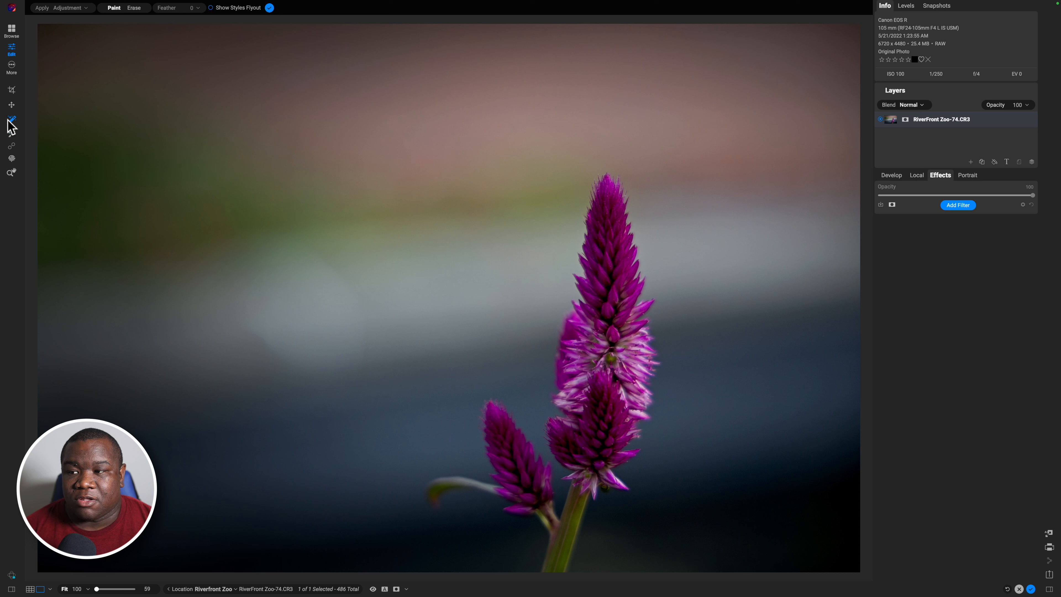
{"action": "left_click", "coordinate": [917, 175]}
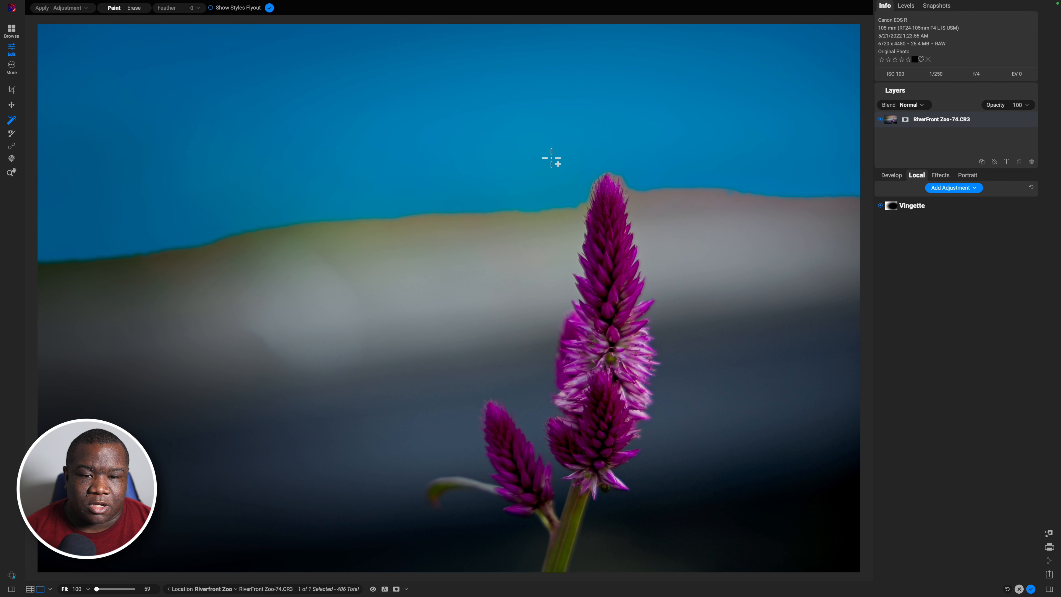
{"action": "left_click_drag", "start_coordinate": [551, 158], "coordinate": [666, 512]}
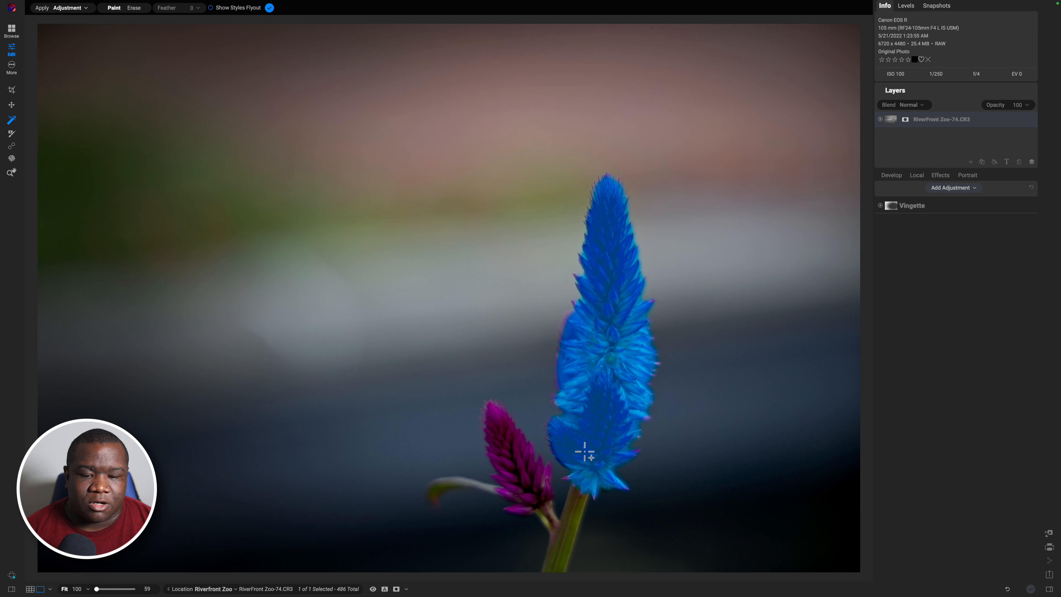
{"action": "left_click", "coordinate": [614, 302]}
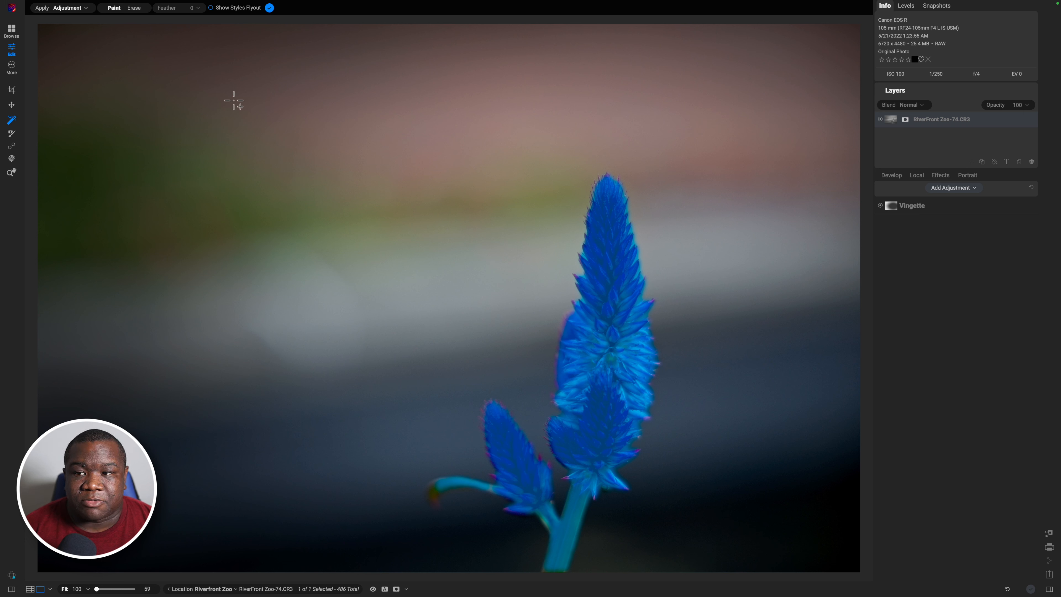
{"action": "left_click", "coordinate": [86, 8]}
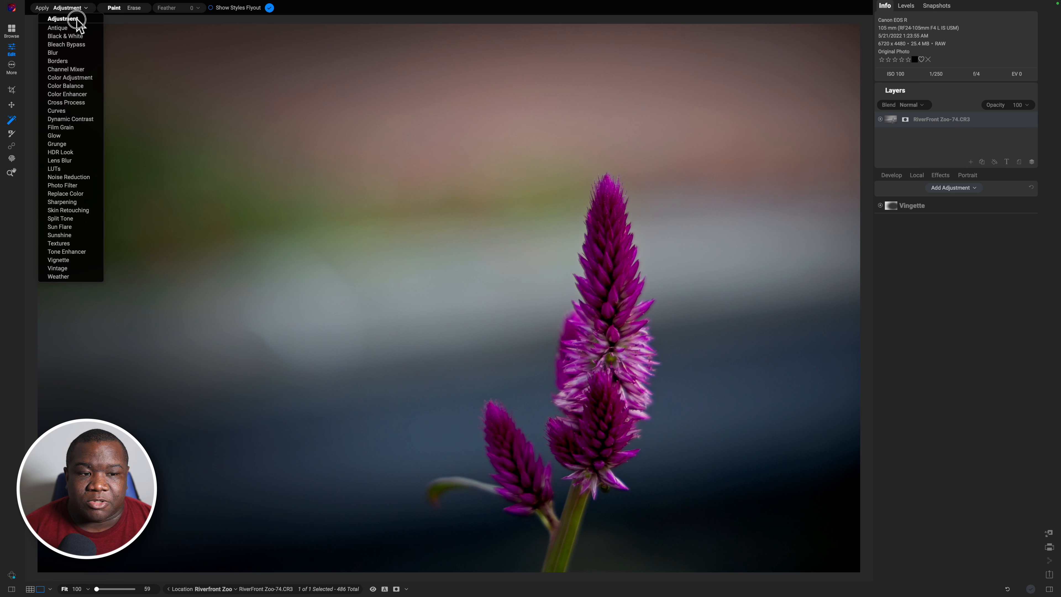
{"action": "left_click", "coordinate": [77, 18]}
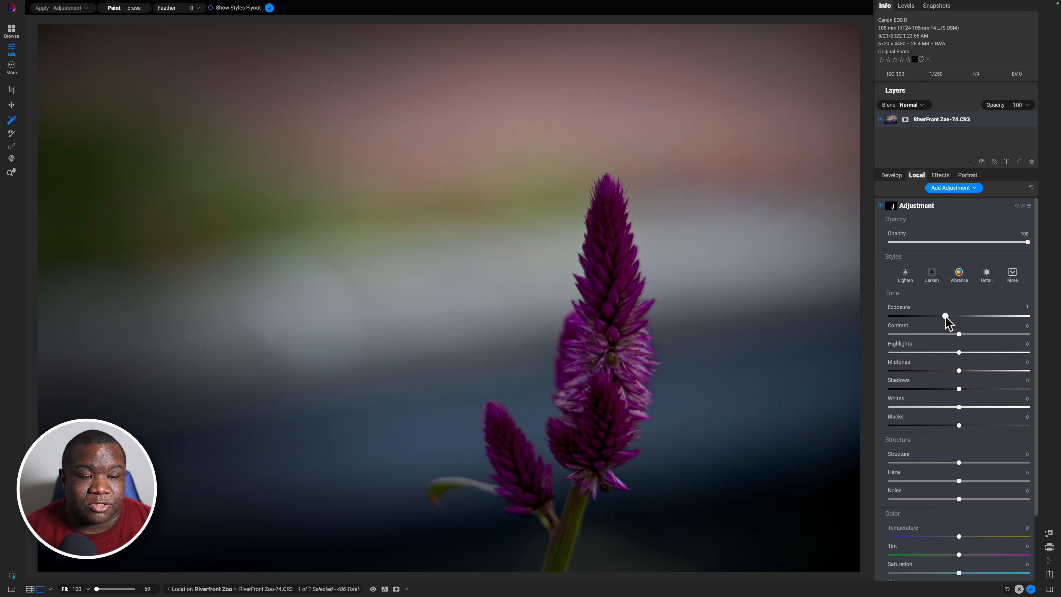
Set the flower adjustment's exposure to 0.5, midtones to 10 and shadows to 11, and lower its blacks slightly
{"action": "left_click_drag", "start_coordinate": [945, 316], "coordinate": [965, 316]}
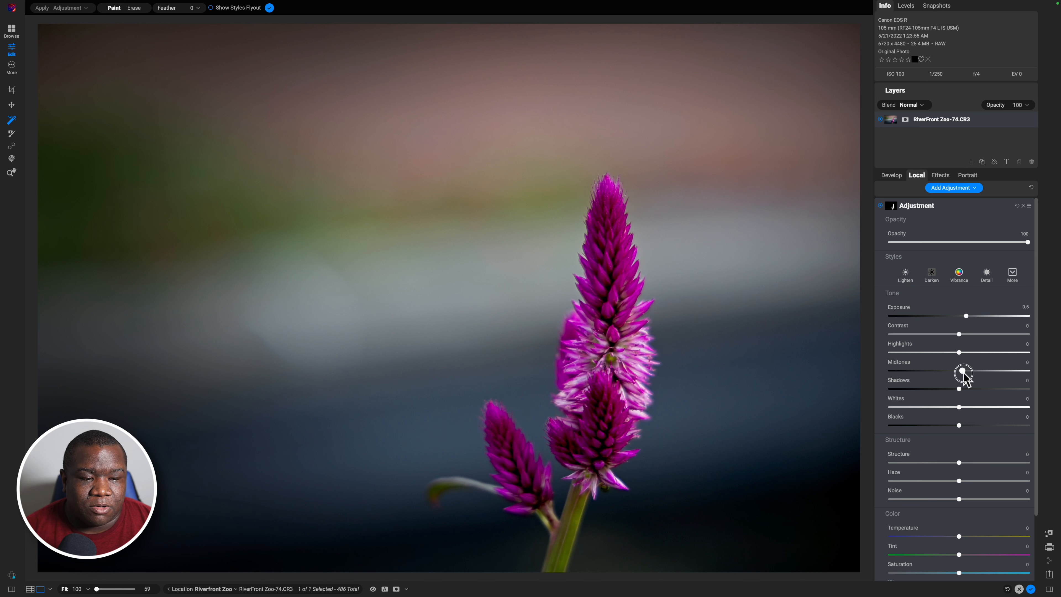
{"action": "left_click_drag", "start_coordinate": [963, 371], "coordinate": [966, 389]}
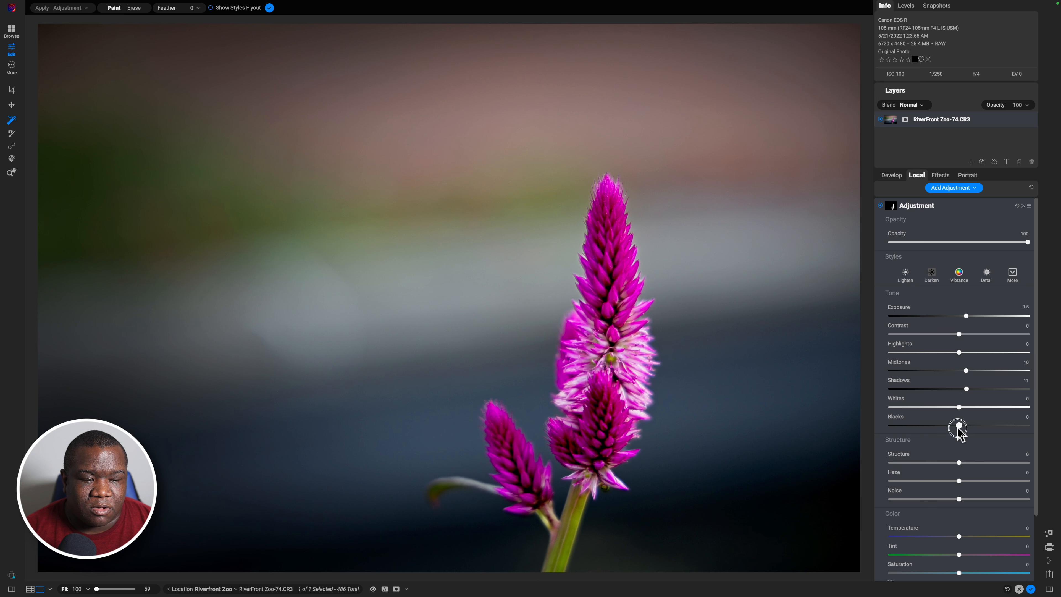
{"action": "left_click_drag", "start_coordinate": [959, 427], "coordinate": [956, 426]}
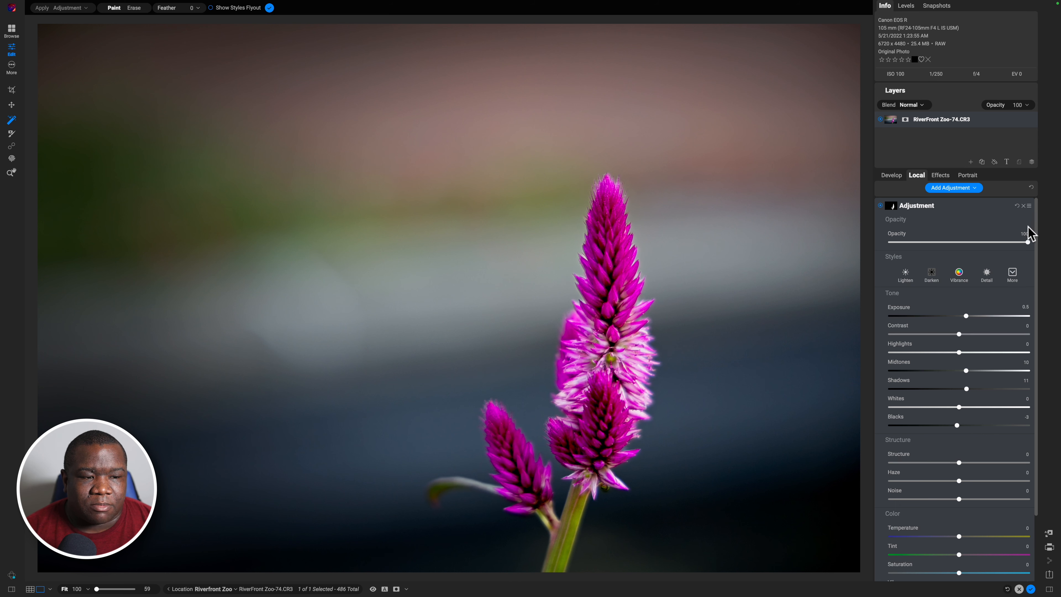
Reduce the flower adjustment's opacity to 58 and compare the photo with and without it
{"action": "left_click_drag", "start_coordinate": [1027, 244], "coordinate": [969, 245]}
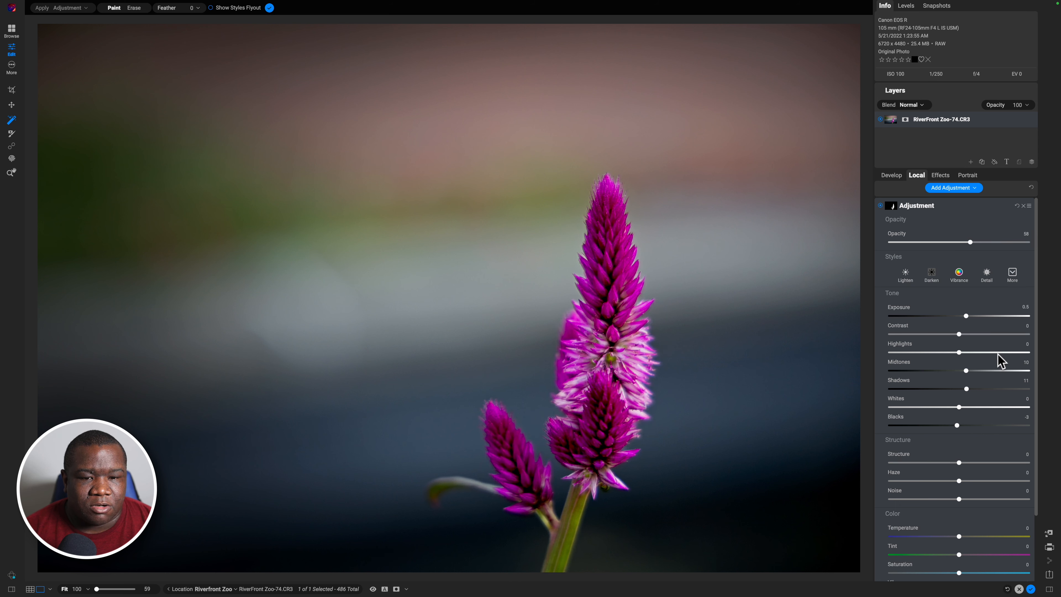
{"action": "left_click", "coordinate": [880, 206]}
{"action": "left_click", "coordinate": [880, 206]}
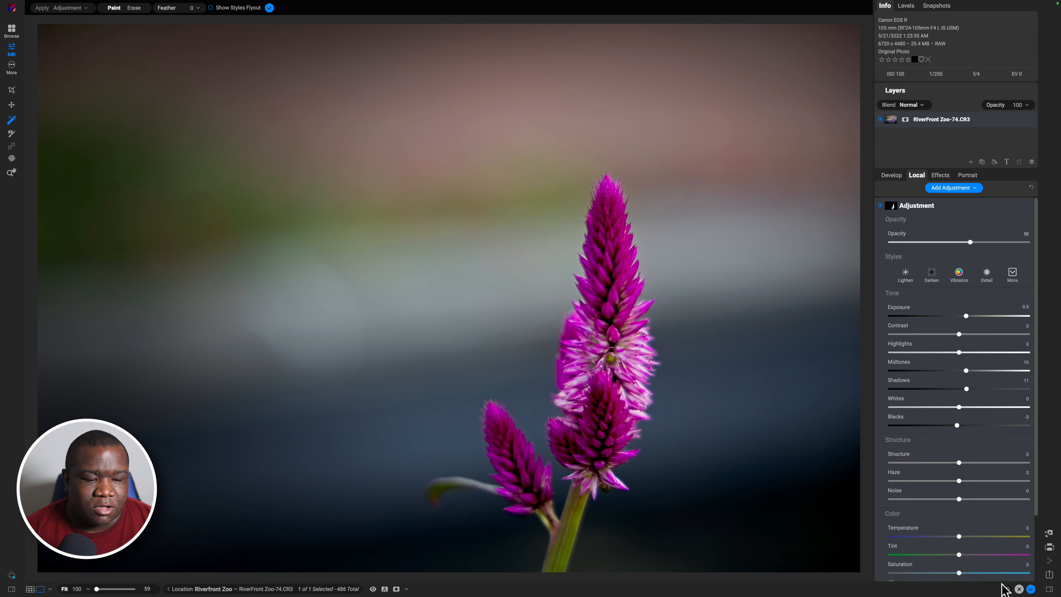
Set the flower adjustment's vibrance to 10
{"action": "left_click_drag", "start_coordinate": [1035, 486], "coordinate": [1034, 516]}
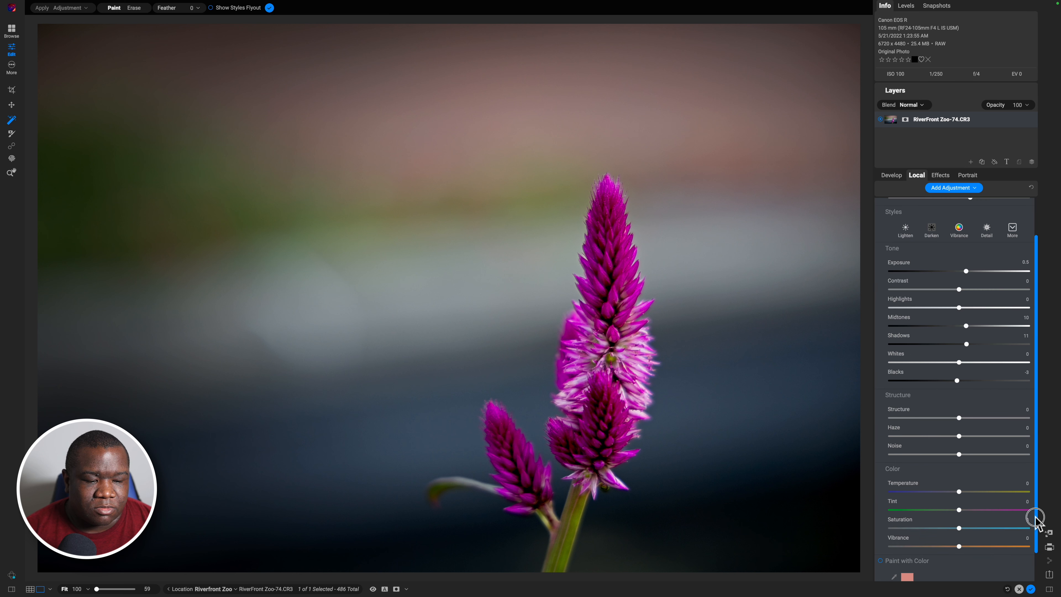
{"action": "left_click_drag", "start_coordinate": [959, 545], "coordinate": [966, 546]}
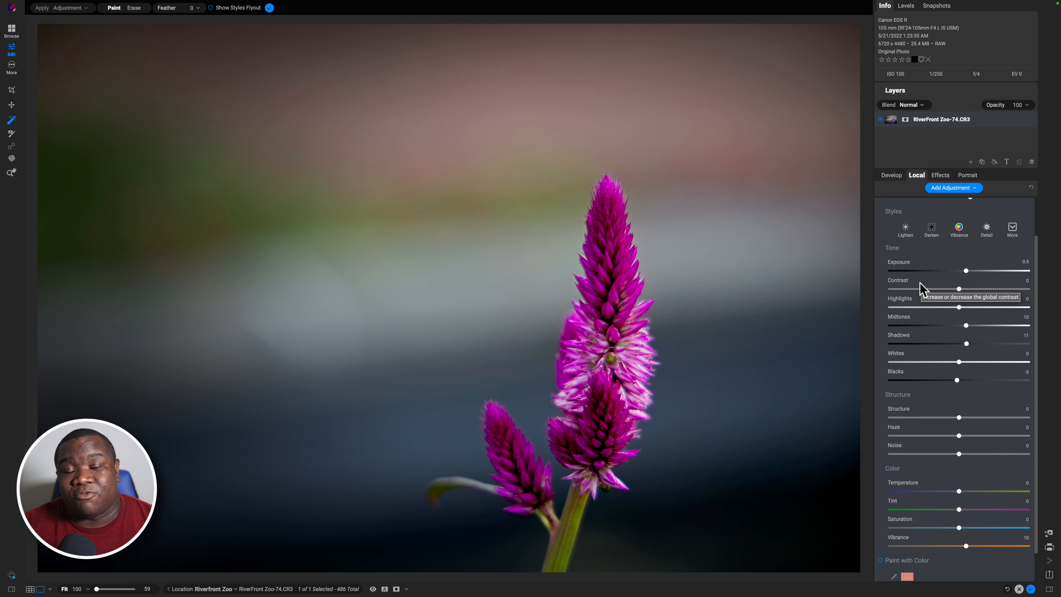
{"action": "left_click", "coordinate": [891, 176]}
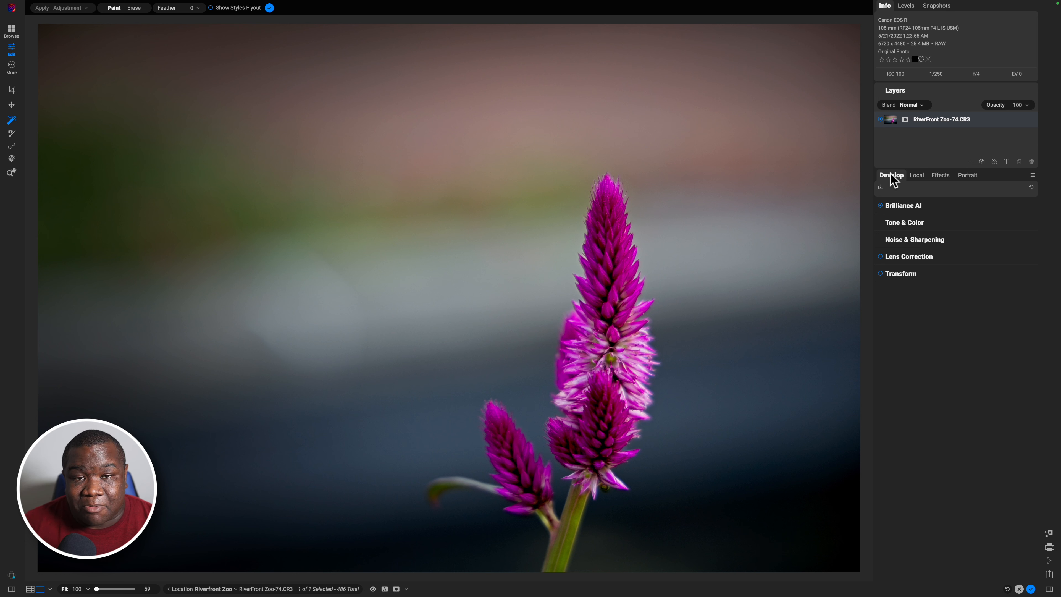
{"action": "left_click", "coordinate": [916, 175]}
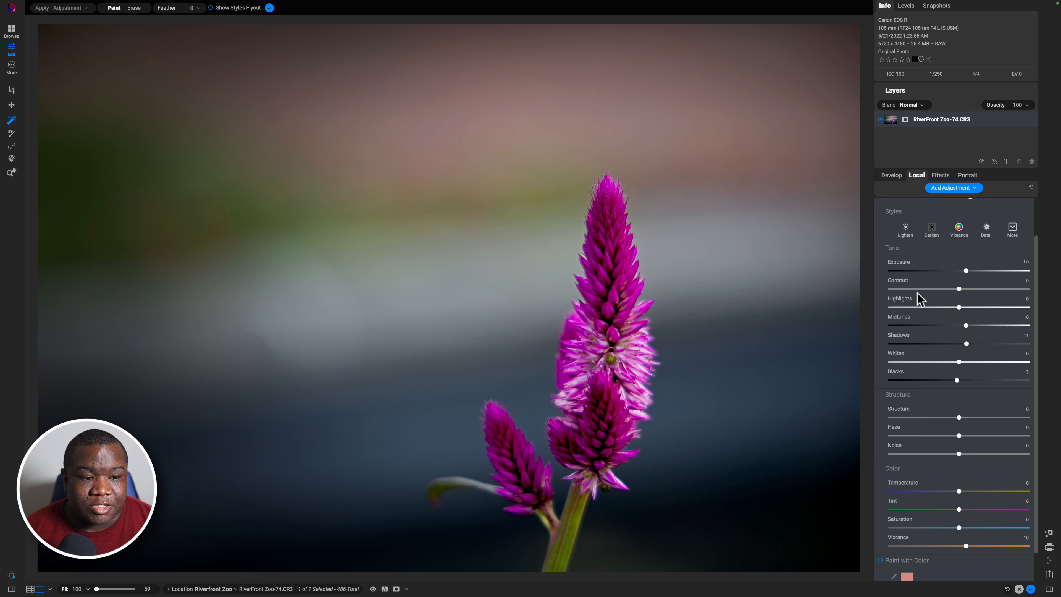
{"action": "scroll", "coordinate": [943, 294], "scroll_direction": "up", "scroll_amount": 2}
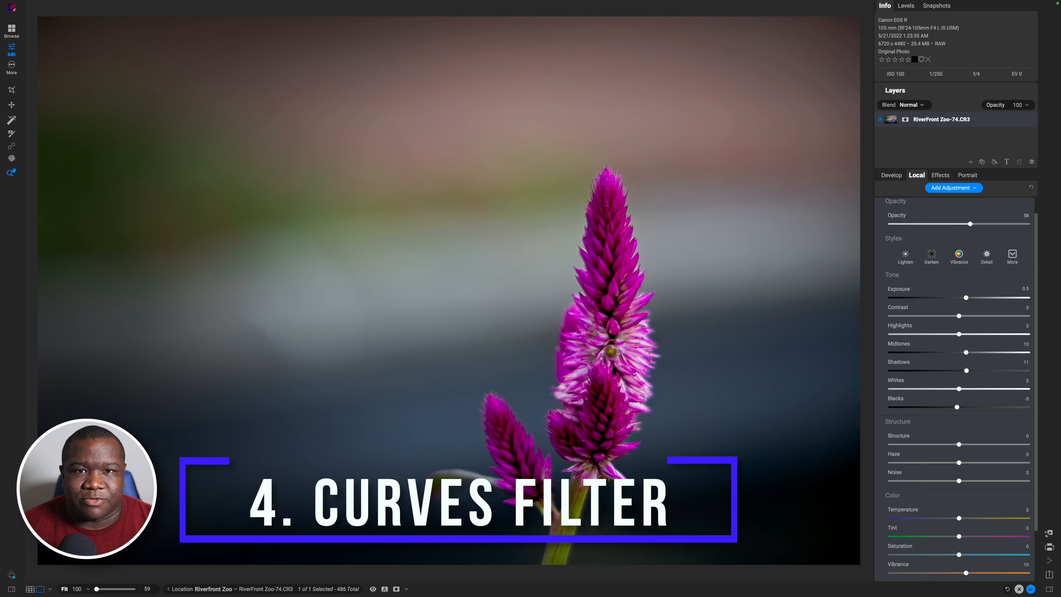
Add a Curves filter to the photo
{"action": "left_click", "coordinate": [939, 176]}
{"action": "left_click", "coordinate": [957, 206]}
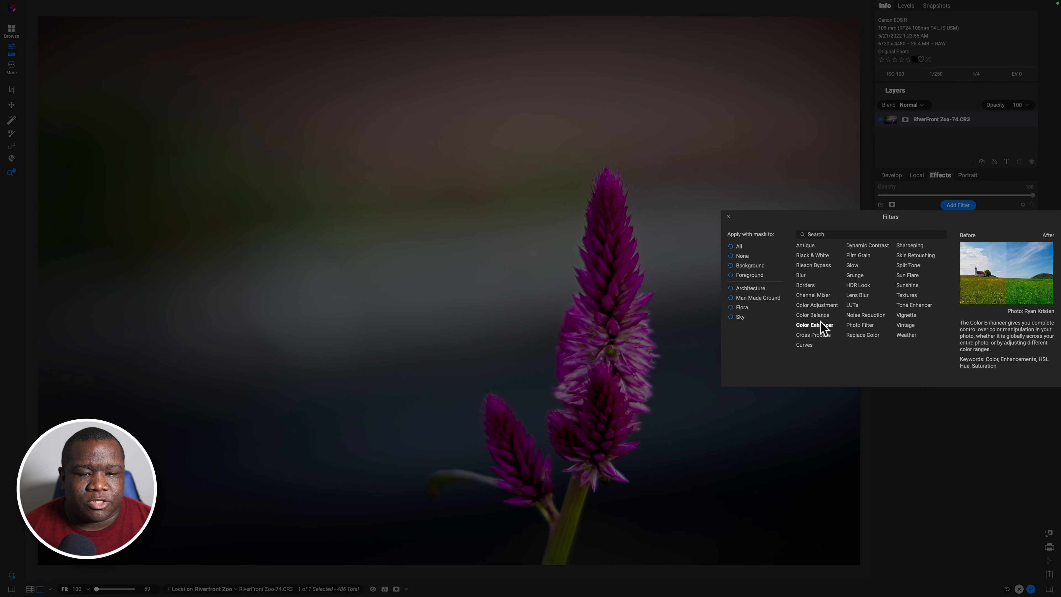
{"action": "left_click", "coordinate": [810, 345]}
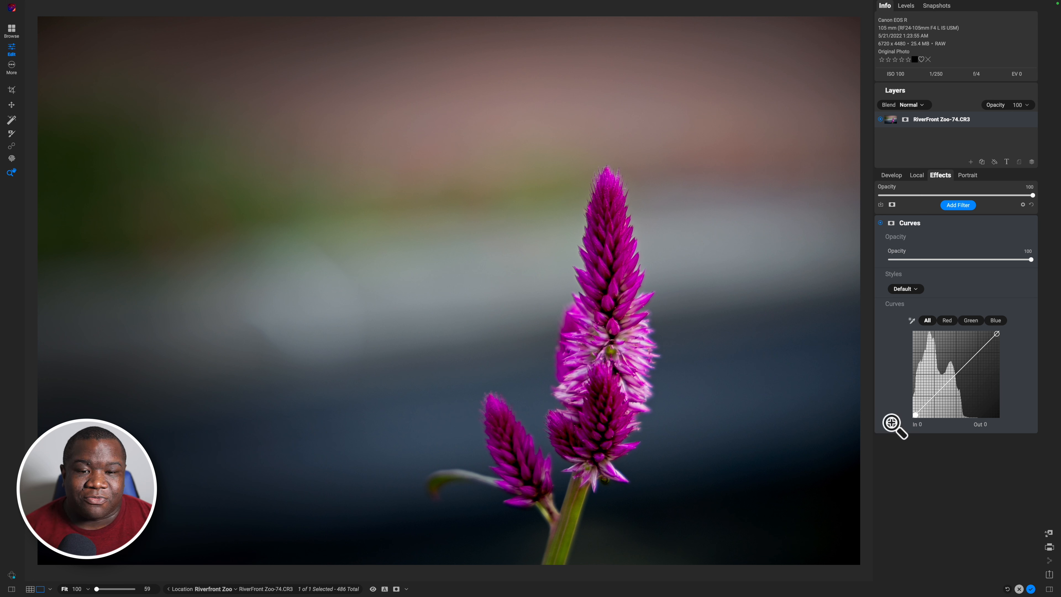
Shape the combined RGB curve: raise the black point to output 28, and add points at 69 to 71 and 187 to 205
{"action": "left_click_drag", "start_coordinate": [915, 418], "coordinate": [911, 408]}
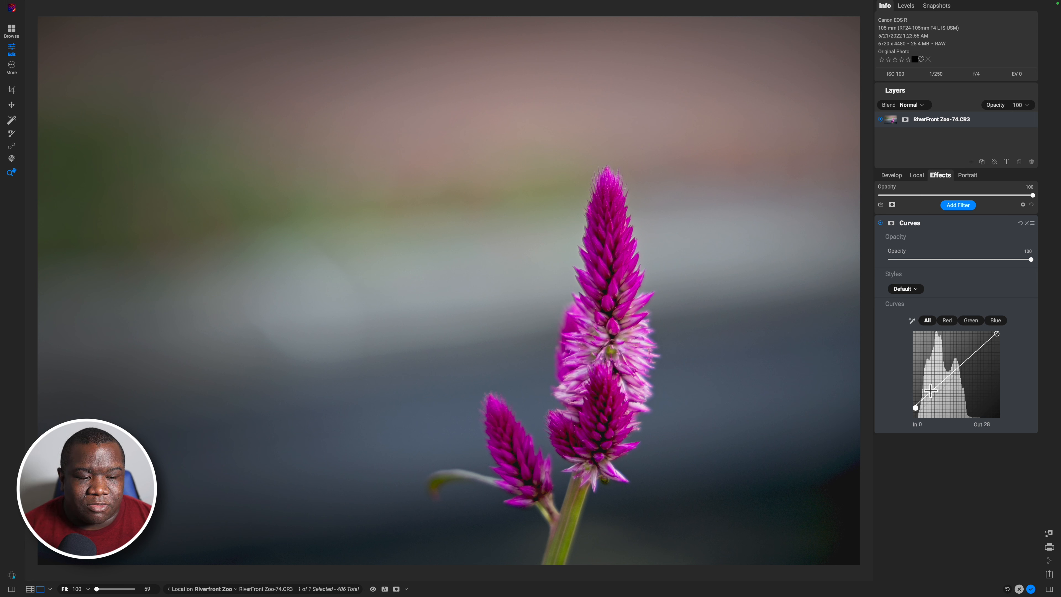
{"action": "left_click_drag", "start_coordinate": [933, 389], "coordinate": [936, 394]}
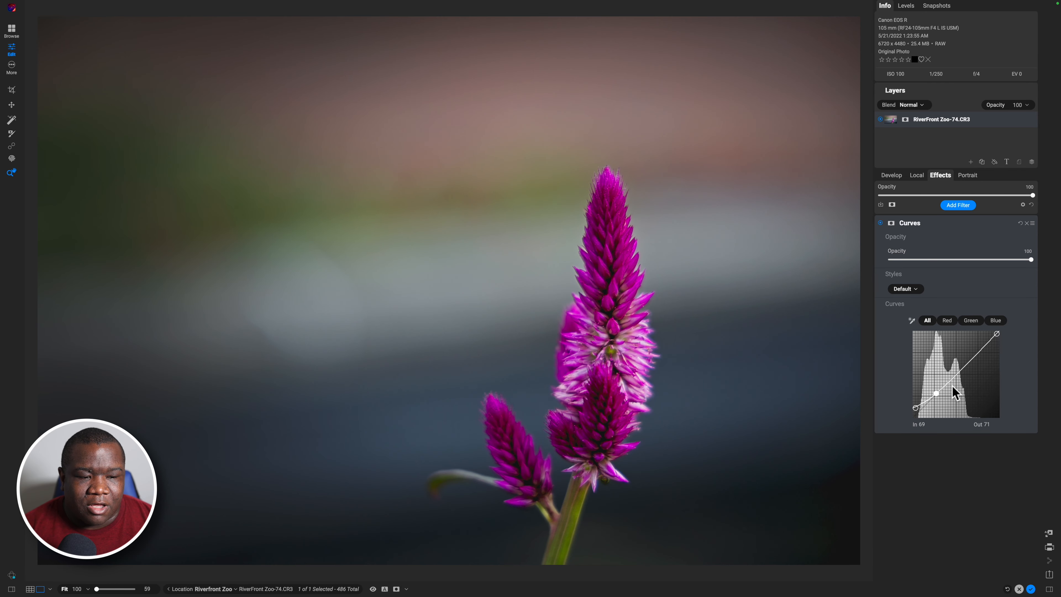
{"action": "left_click_drag", "start_coordinate": [973, 356], "coordinate": [976, 348]}
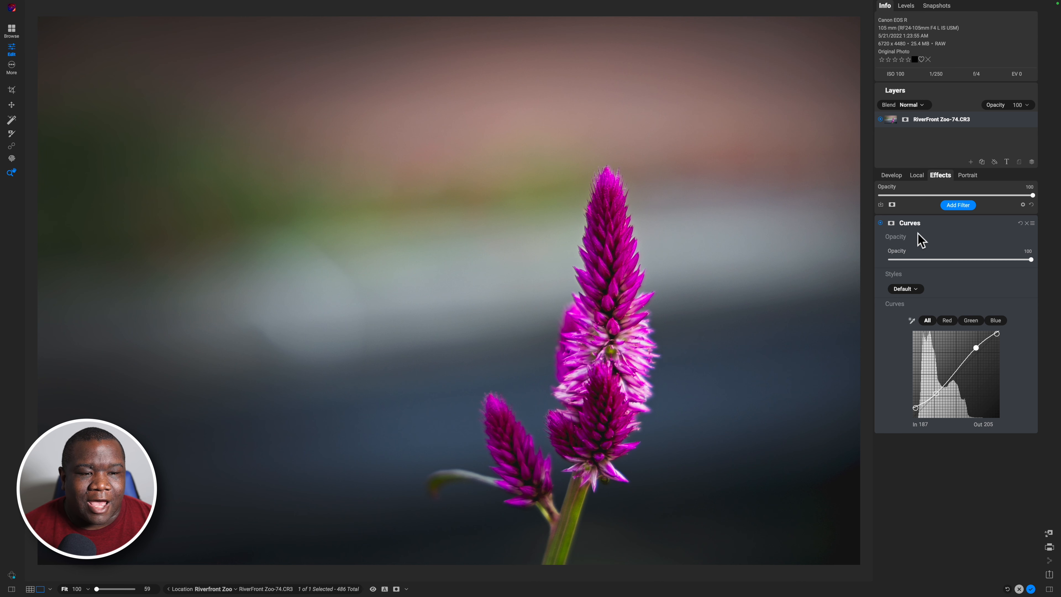
Set the Curves filter's blend mode to Soft Light
{"action": "left_click", "coordinate": [891, 224]}
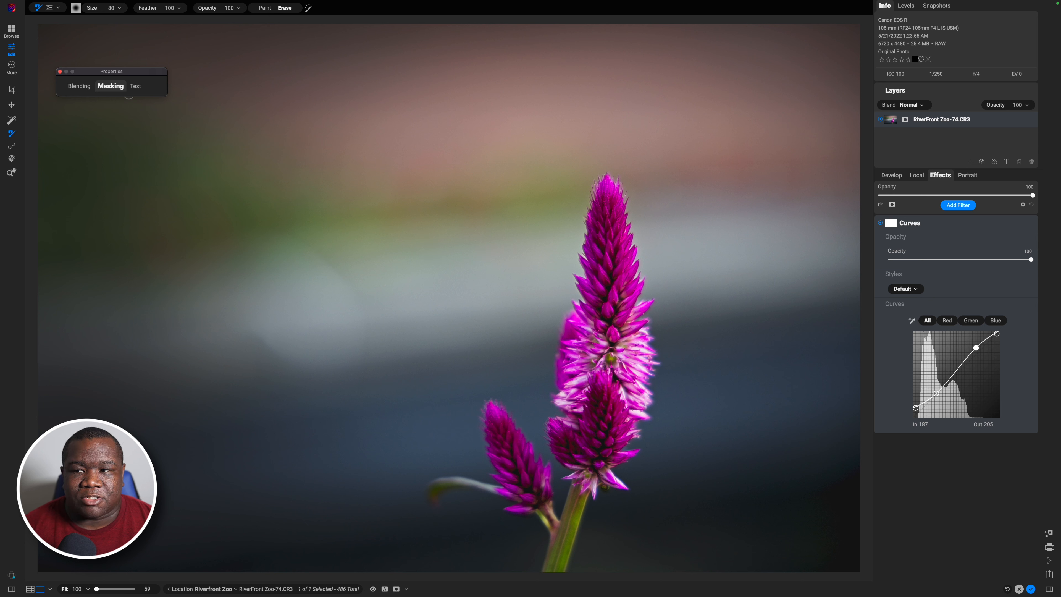
{"action": "left_click", "coordinate": [110, 86]}
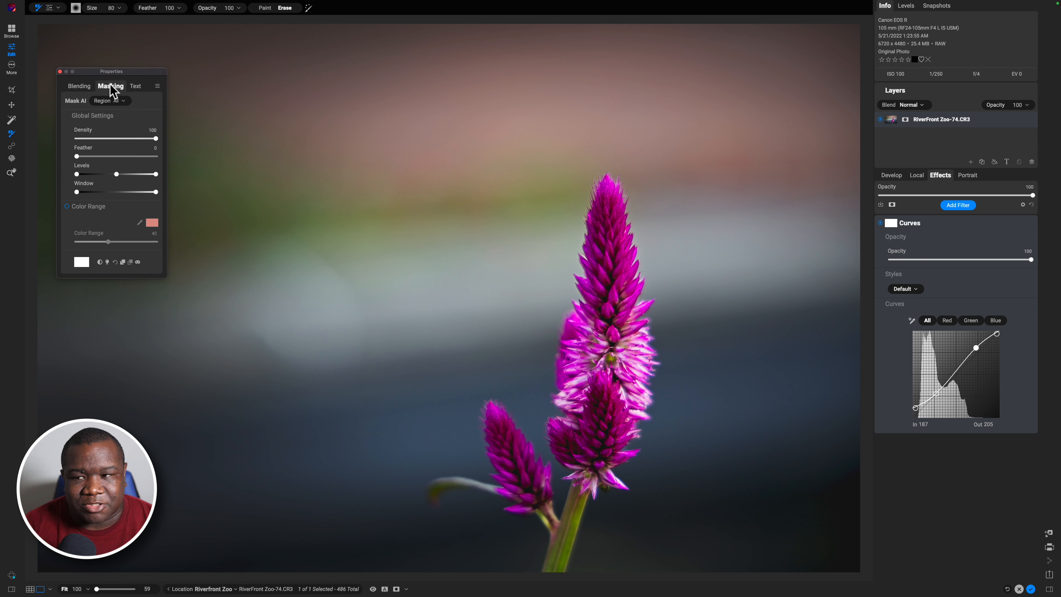
{"action": "left_click", "coordinate": [86, 88]}
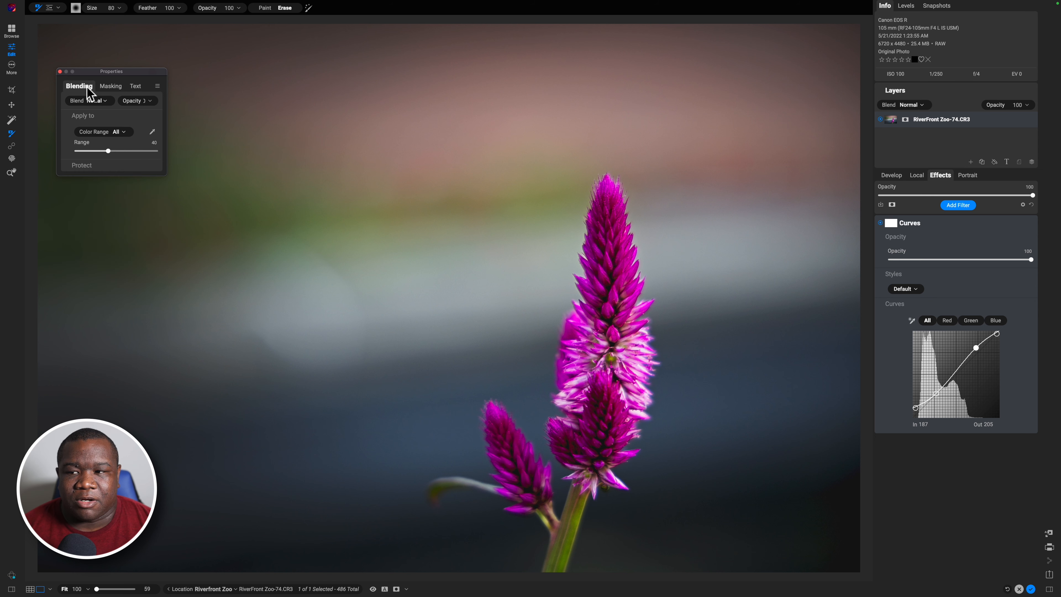
{"action": "left_click", "coordinate": [100, 102]}
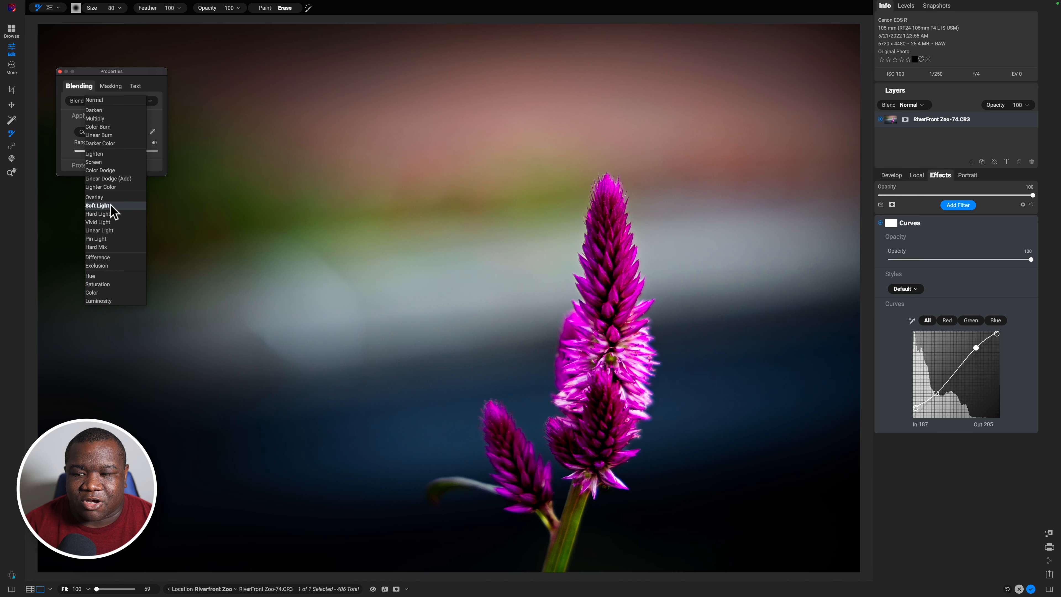
{"action": "left_click", "coordinate": [97, 205]}
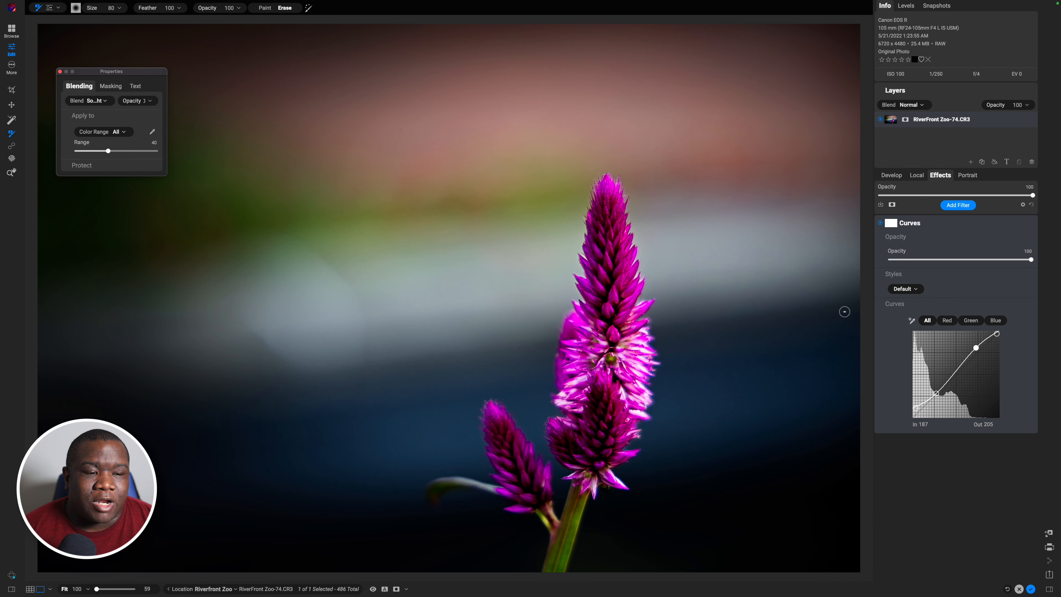
Lower the Curves filter's opacity to 28 and compare the photo with and without the filter
{"action": "left_click_drag", "start_coordinate": [1028, 260], "coordinate": [917, 260]}
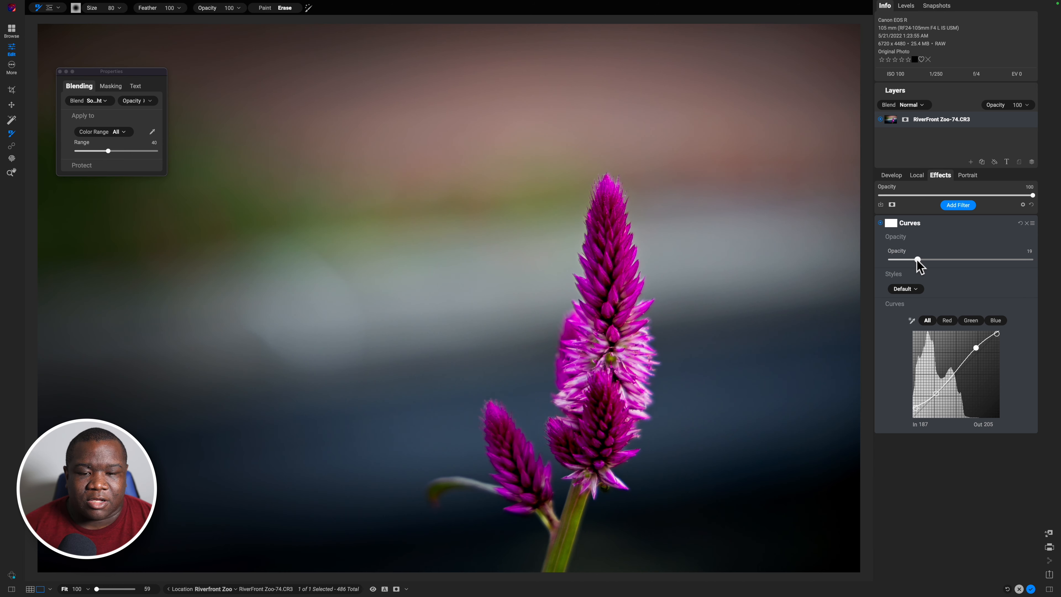
{"action": "left_click", "coordinate": [879, 223]}
{"action": "left_click", "coordinate": [879, 223]}
{"action": "left_click_drag", "start_coordinate": [918, 260], "coordinate": [929, 260]}
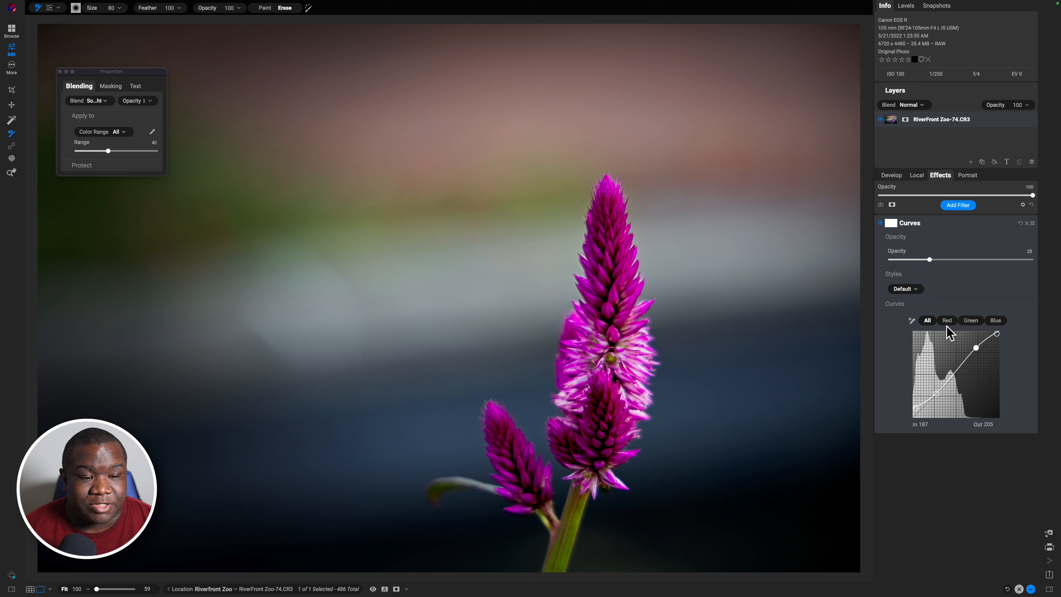
Shape the blue channel curve with a point at input 87 to output 57 and another at 218 to 191
{"action": "left_click", "coordinate": [975, 323]}
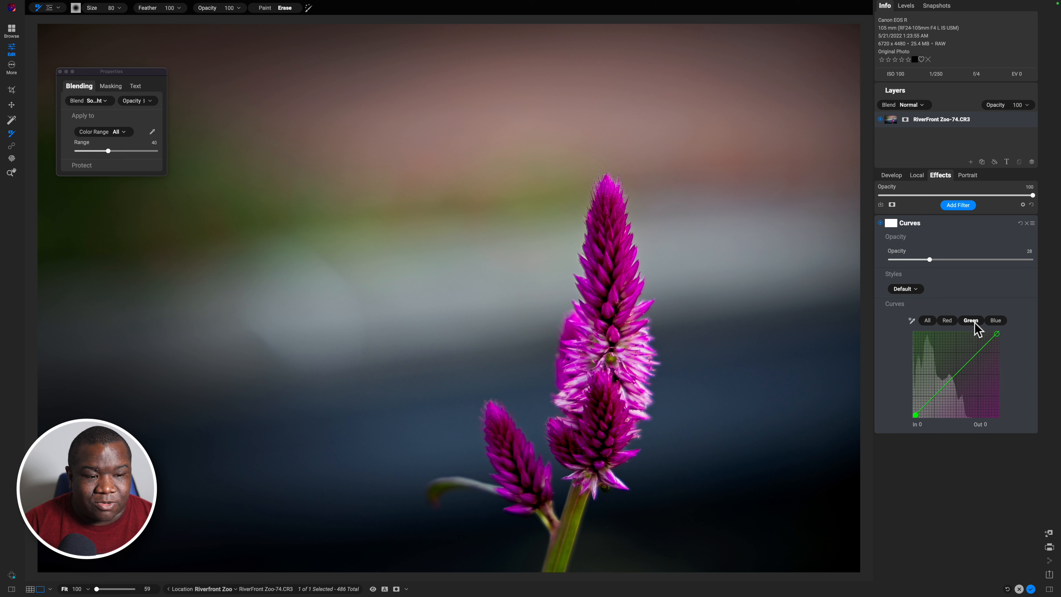
{"action": "left_click", "coordinate": [996, 322]}
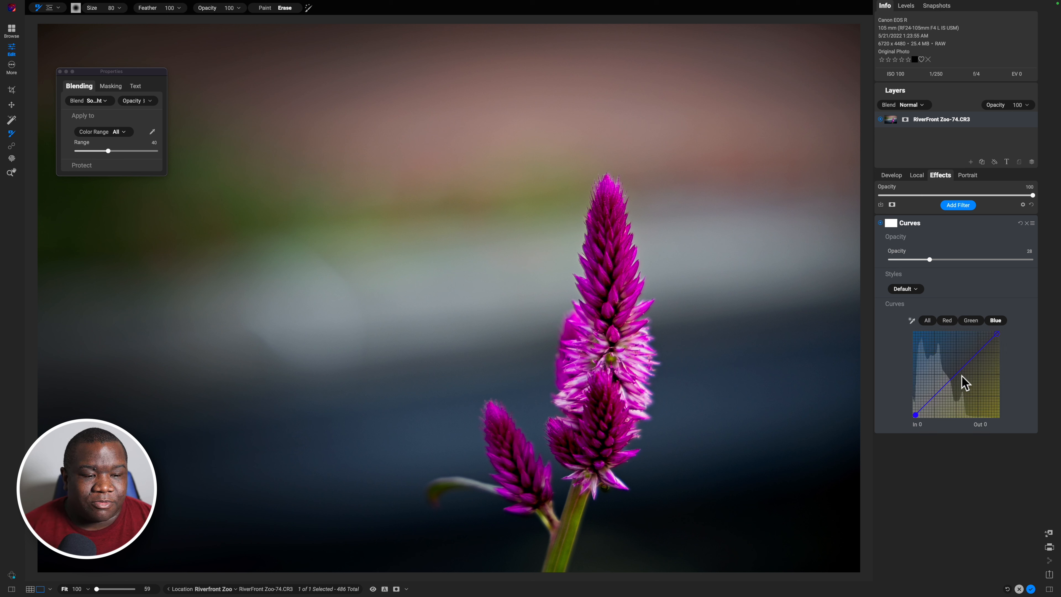
{"action": "left_click", "coordinate": [935, 396]}
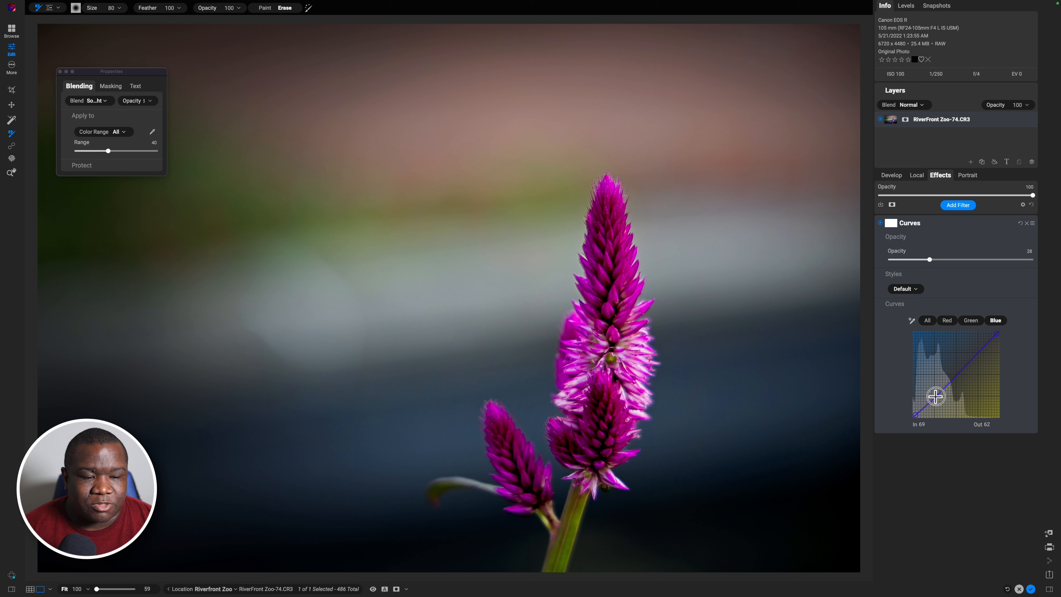
{"action": "left_click_drag", "start_coordinate": [935, 396], "coordinate": [943, 400]}
{"action": "left_click_drag", "start_coordinate": [941, 396], "coordinate": [942, 399]}
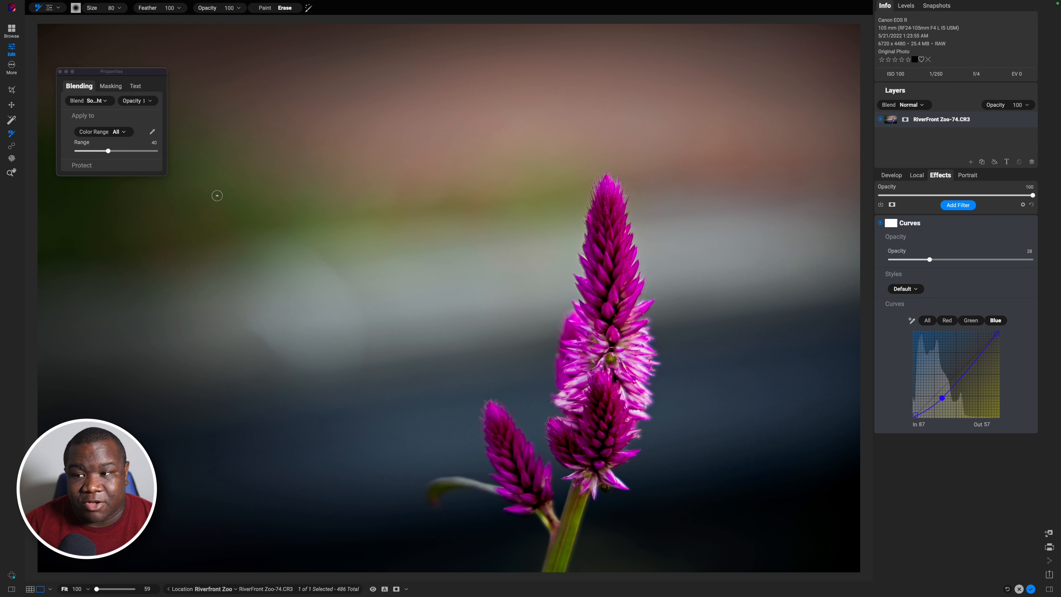
{"action": "left_click", "coordinate": [92, 100]}
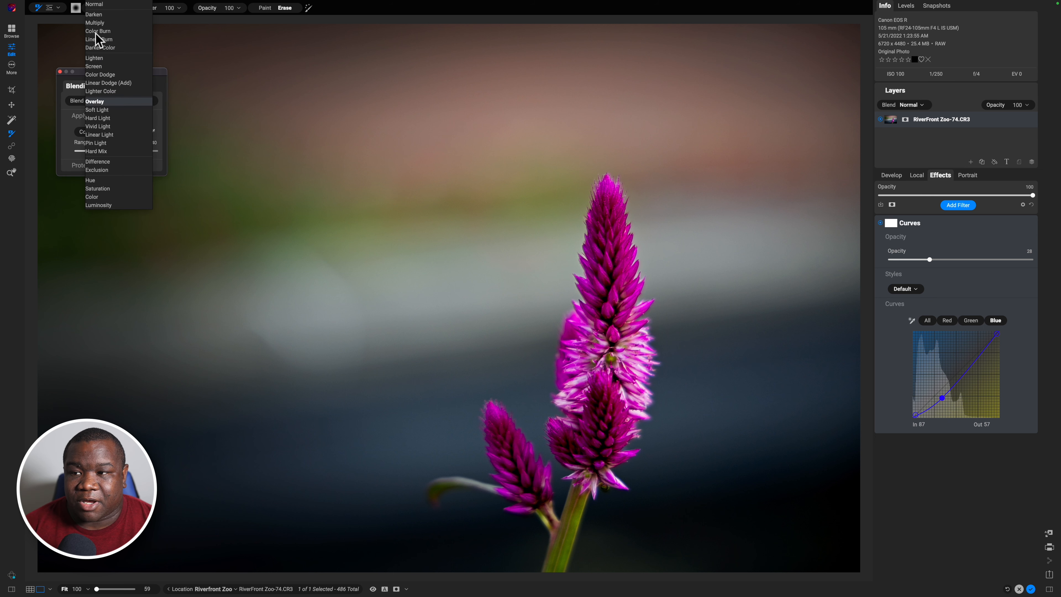
{"action": "left_click", "coordinate": [102, 9]}
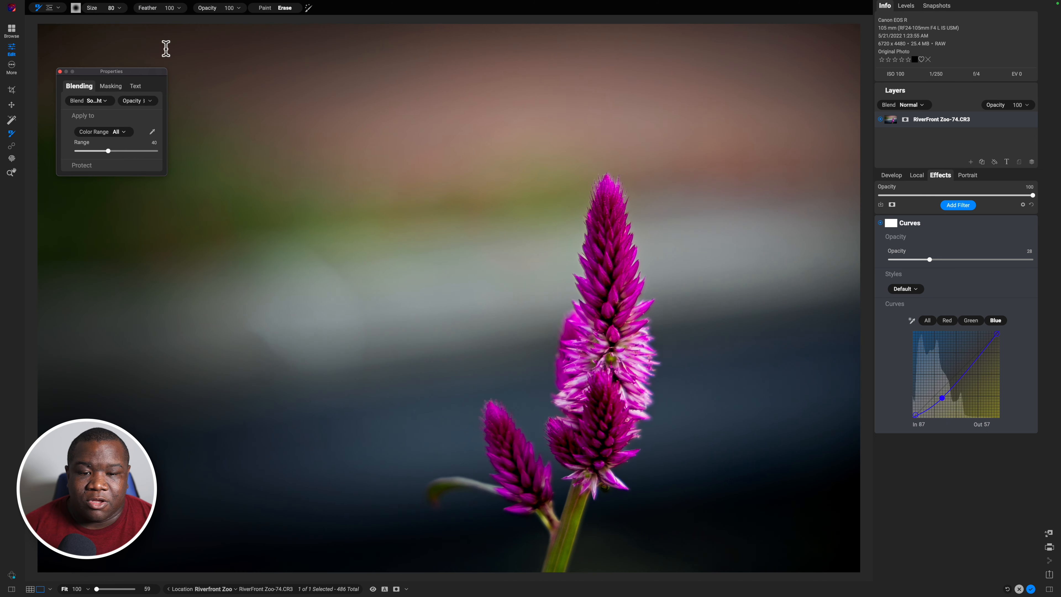
{"action": "mouse_move", "coordinate": [942, 397]}
{"action": "left_mouse_down"}
{"action": "mouse_move", "coordinate": [951, 403]}
{"action": "mouse_move", "coordinate": [942, 398]}
{"action": "left_mouse_up"}
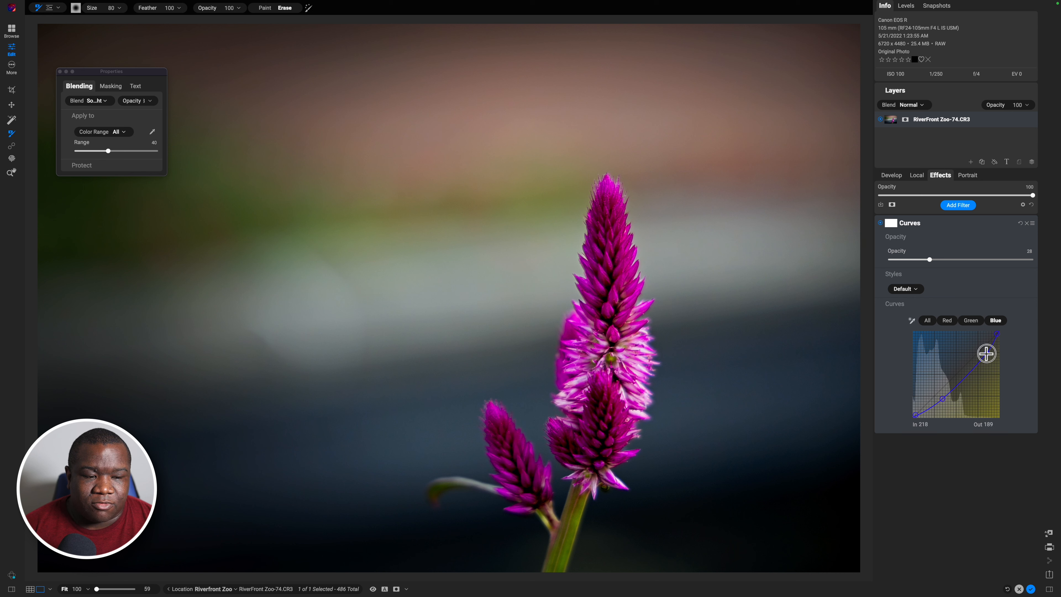
{"action": "left_click_drag", "start_coordinate": [987, 353], "coordinate": [986, 353]}
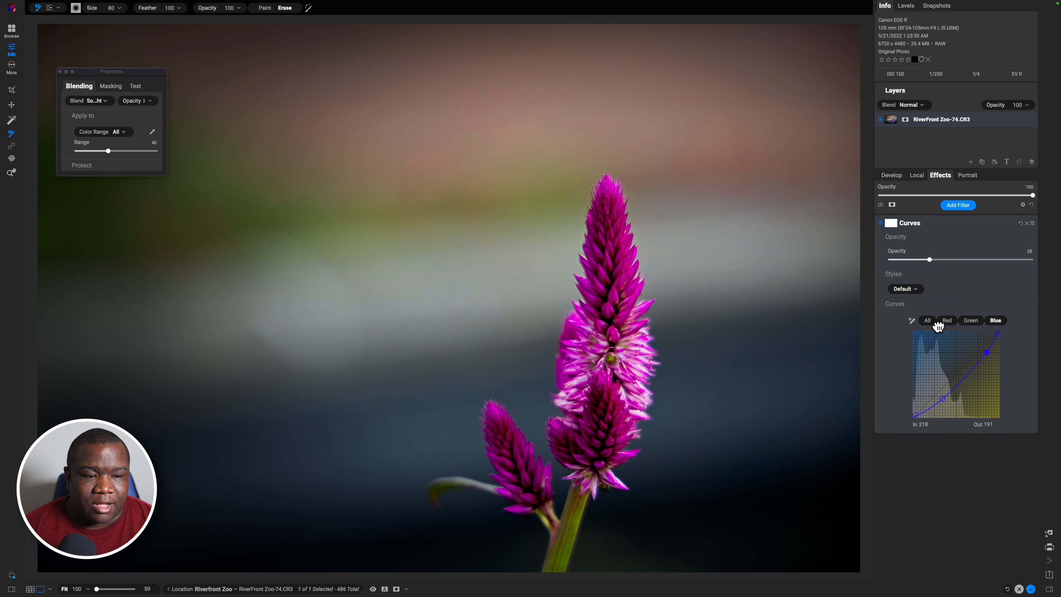
Raise the Curves filter's opacity to 43 and compare the photo with and without the filter
{"action": "mouse_move", "coordinate": [929, 260]}
{"action": "left_mouse_down"}
{"action": "mouse_move", "coordinate": [982, 261]}
{"action": "mouse_move", "coordinate": [950, 261]}
{"action": "left_mouse_up"}
{"action": "left_click", "coordinate": [881, 224]}
{"action": "left_click", "coordinate": [880, 223]}
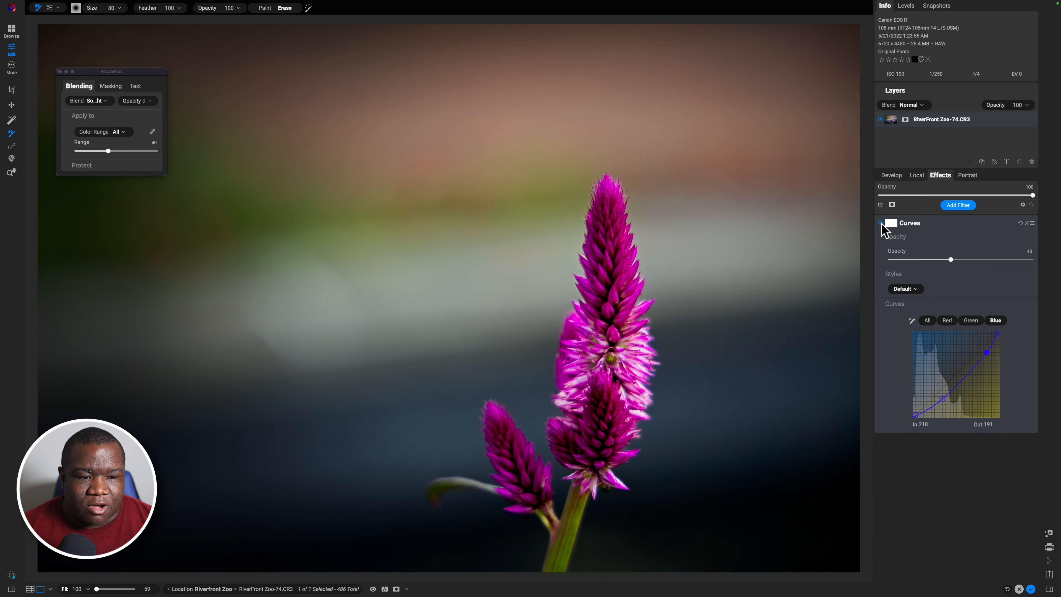
Reshape the combined RGB curve with points at 18 to 43, 60 to 72 and 187 to 197, and compare the photo without the filter
{"action": "left_click", "coordinate": [927, 321]}
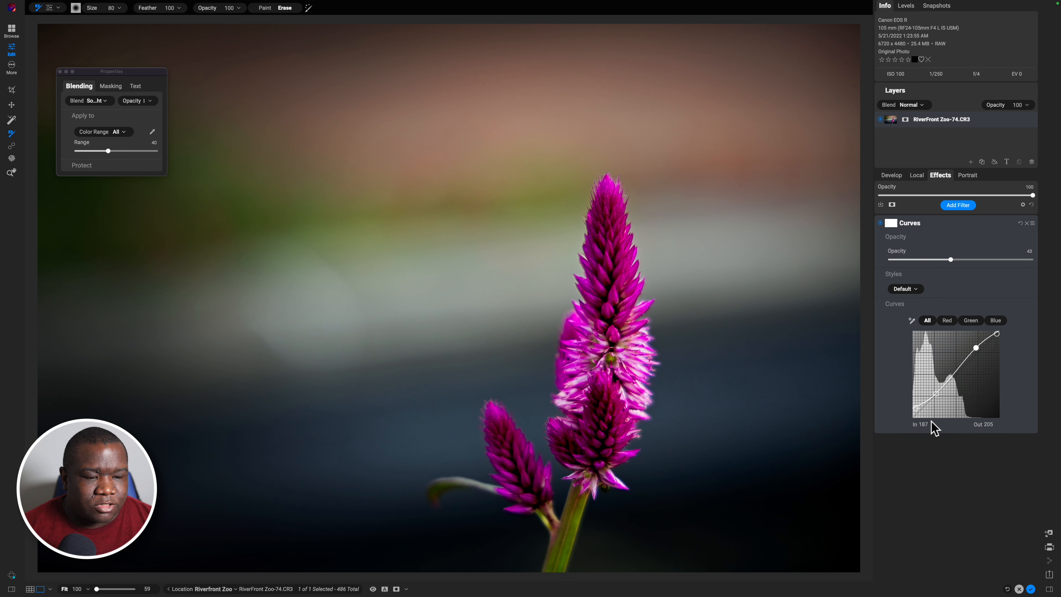
{"action": "left_click_drag", "start_coordinate": [979, 349], "coordinate": [979, 351]}
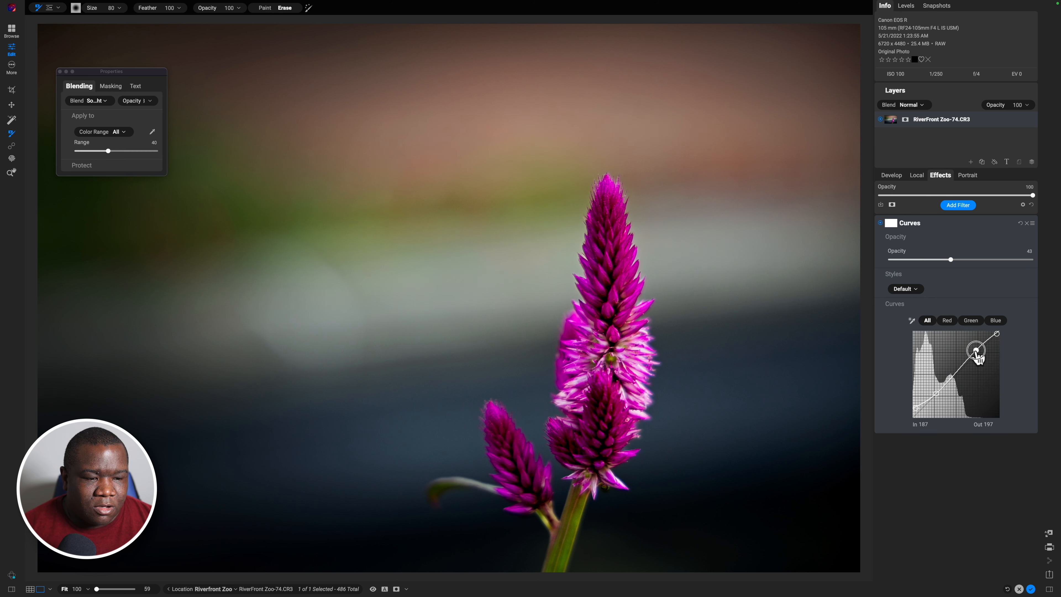
{"action": "left_click_drag", "start_coordinate": [934, 396], "coordinate": [918, 404]}
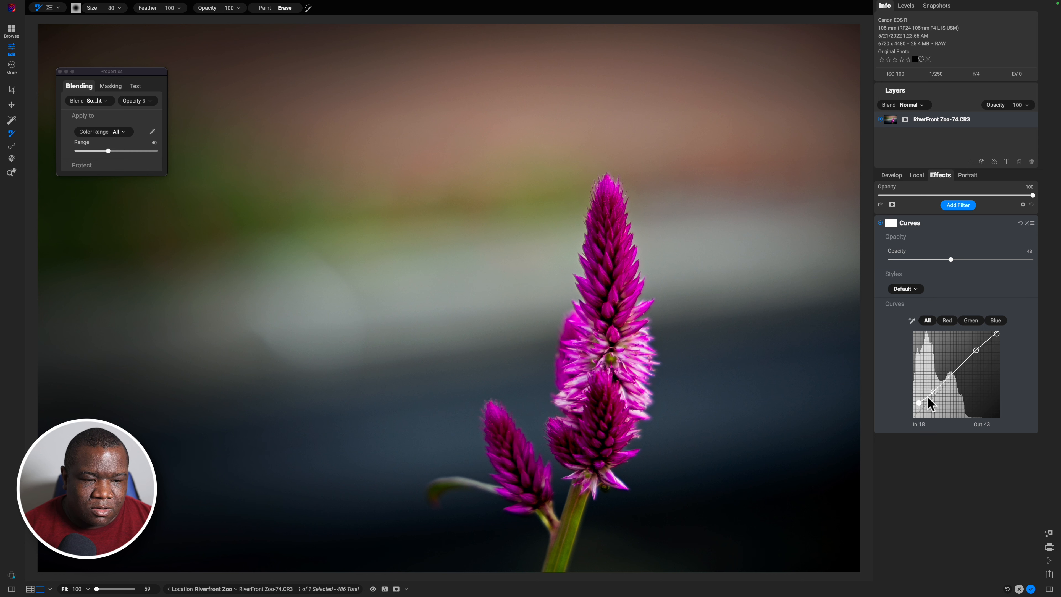
{"action": "left_click", "coordinate": [932, 393]}
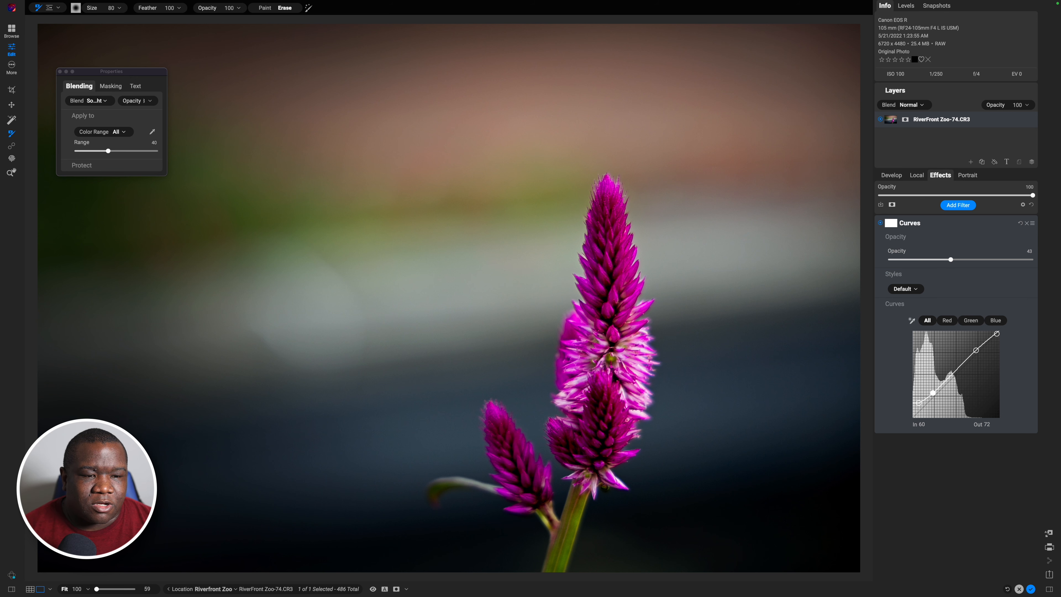
{"action": "left_click", "coordinate": [879, 223]}
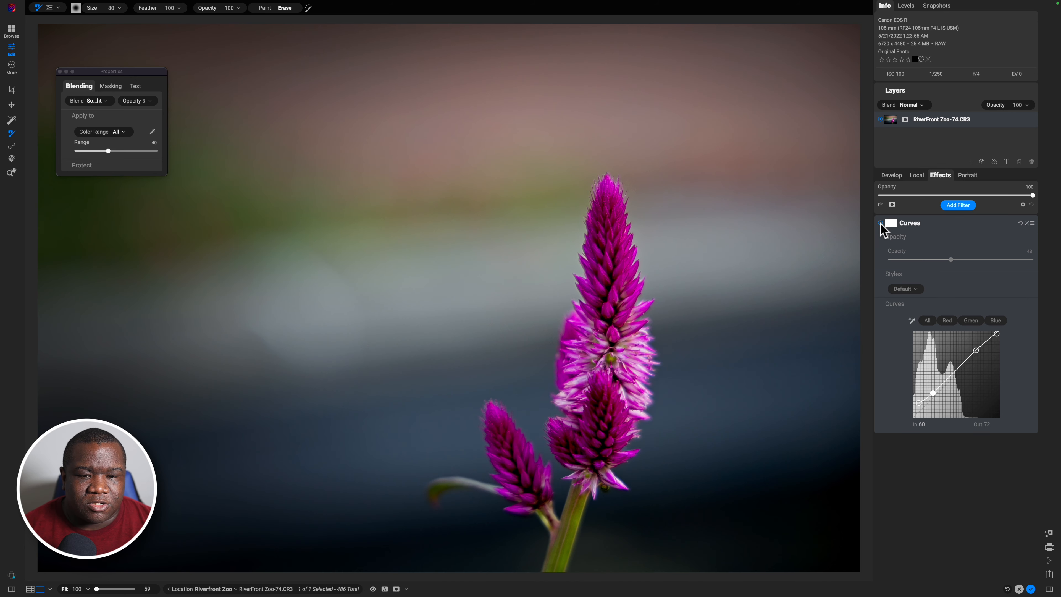
{"action": "left_click", "coordinate": [879, 223]}
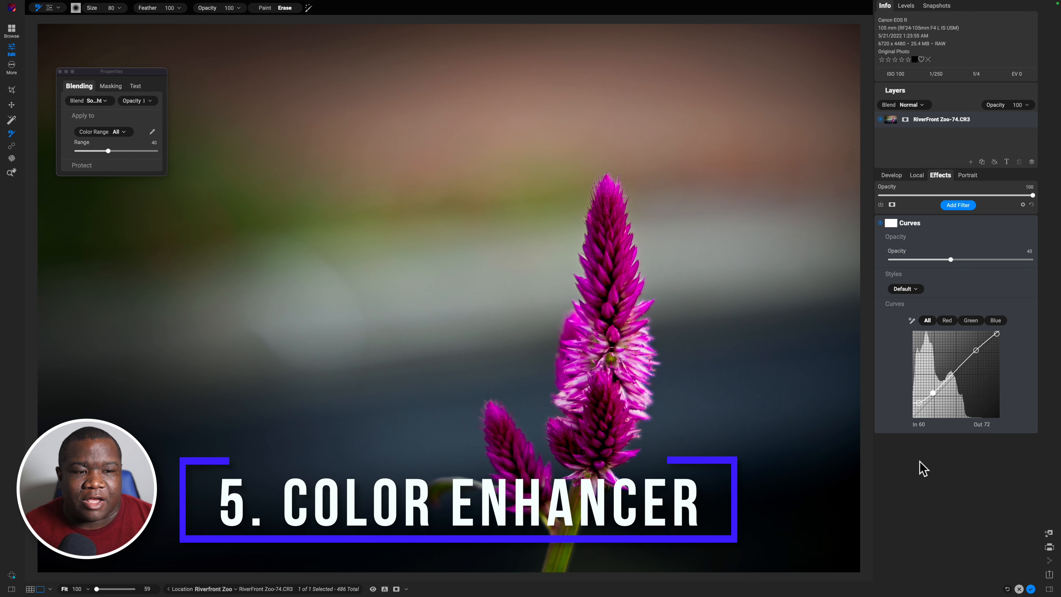
Add a Color Enhancer filter to the photo
{"action": "left_click", "coordinate": [958, 205]}
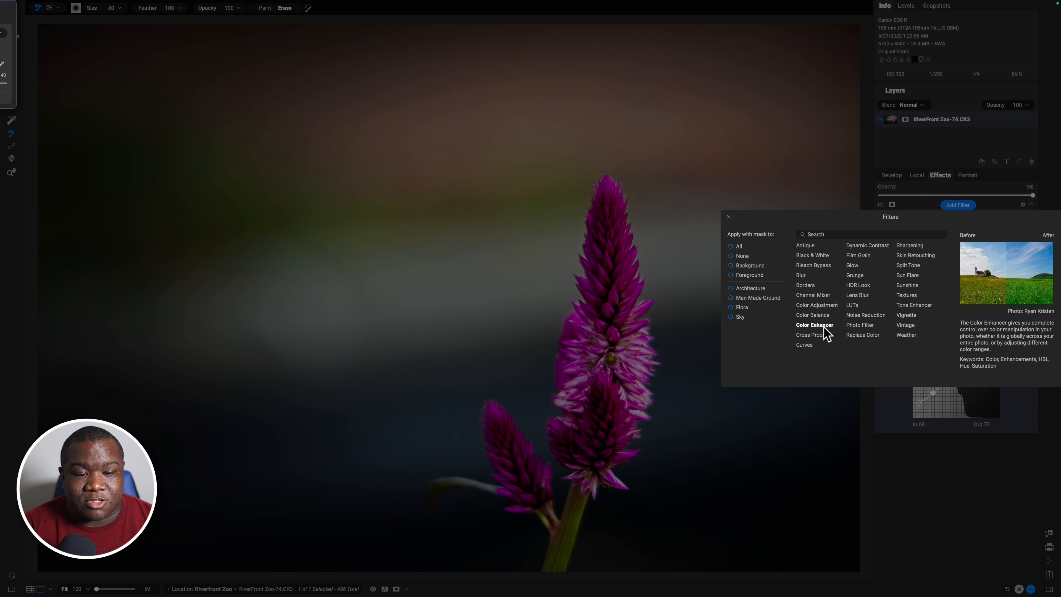
{"action": "left_click", "coordinate": [808, 326]}
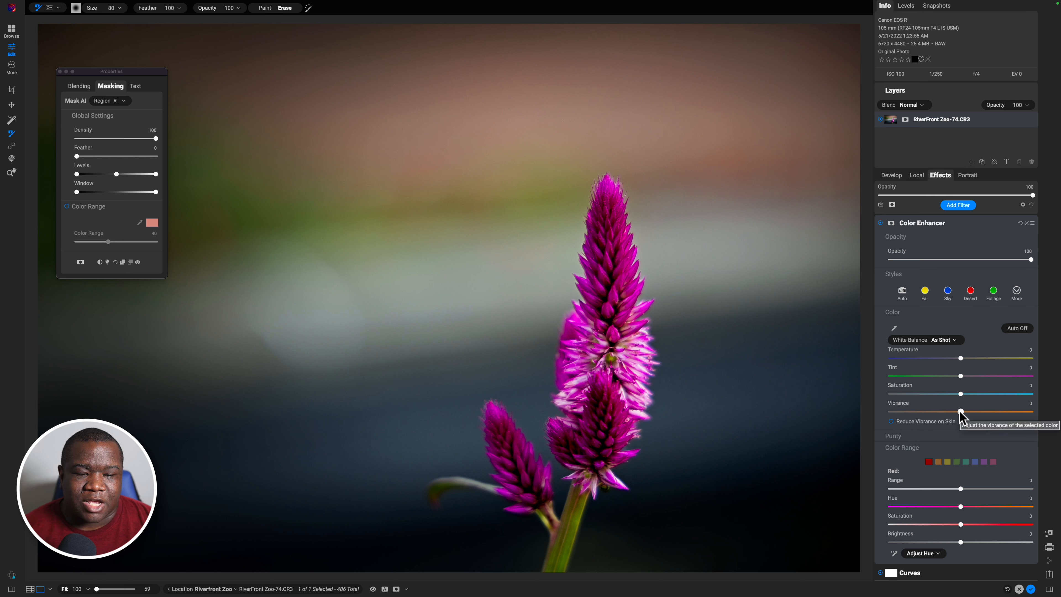
Set the Color Enhancer's vibrance to 20, and the purple range's hue to -26, saturation to -38 and brightness to 18
{"action": "left_click_drag", "start_coordinate": [959, 412], "coordinate": [992, 413]}
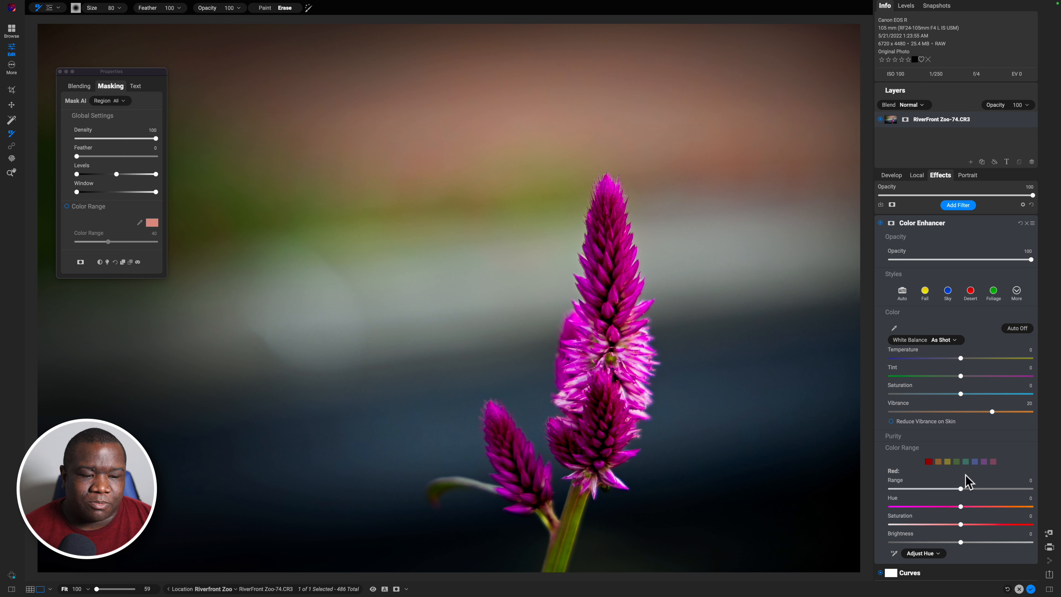
{"action": "left_click", "coordinate": [985, 462]}
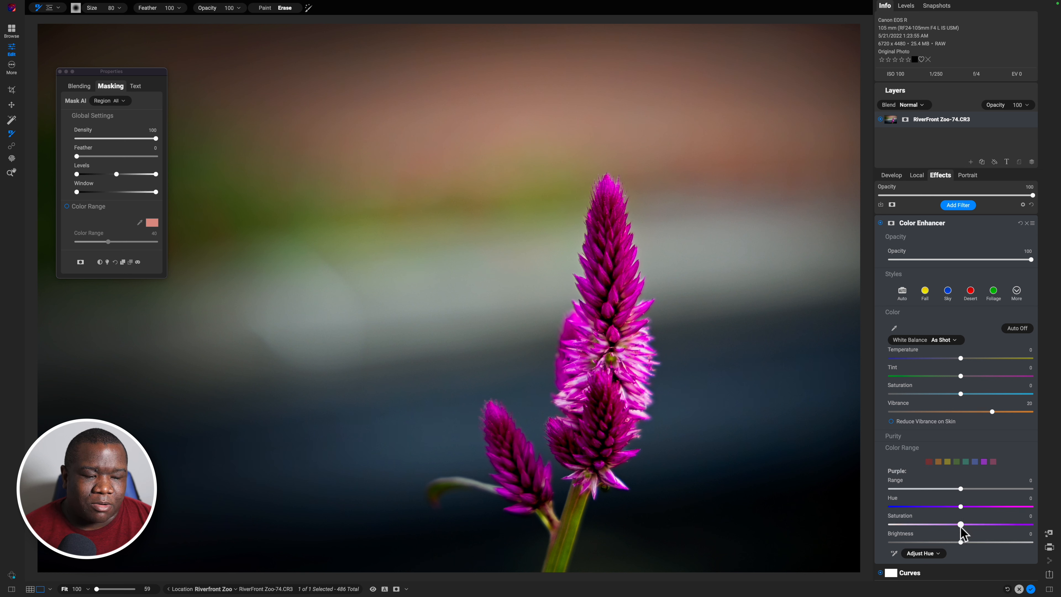
{"action": "left_click_drag", "start_coordinate": [960, 526], "coordinate": [924, 507]}
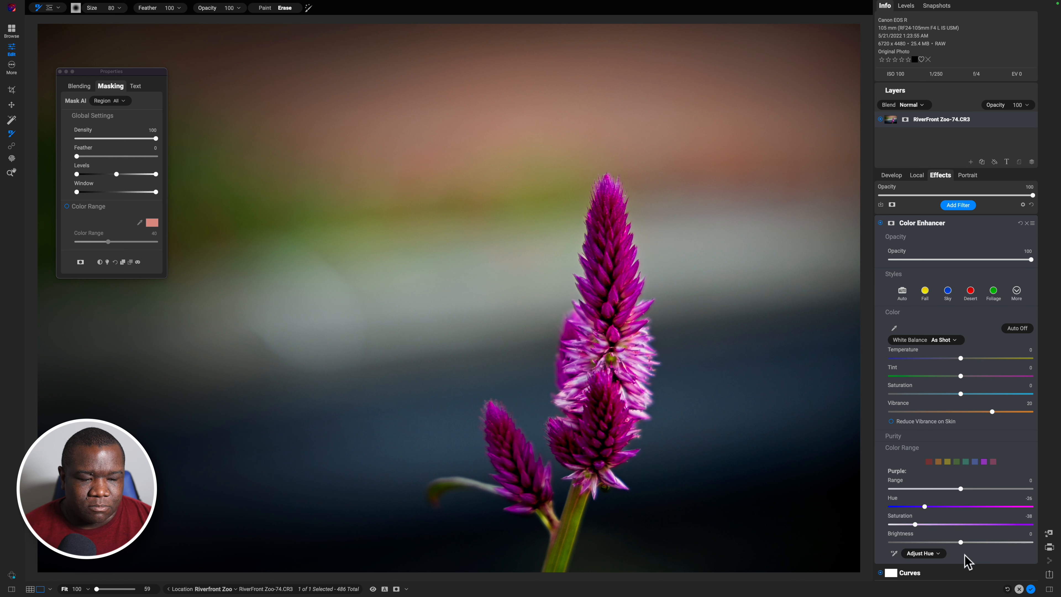
{"action": "left_click_drag", "start_coordinate": [960, 542], "coordinate": [988, 542]}
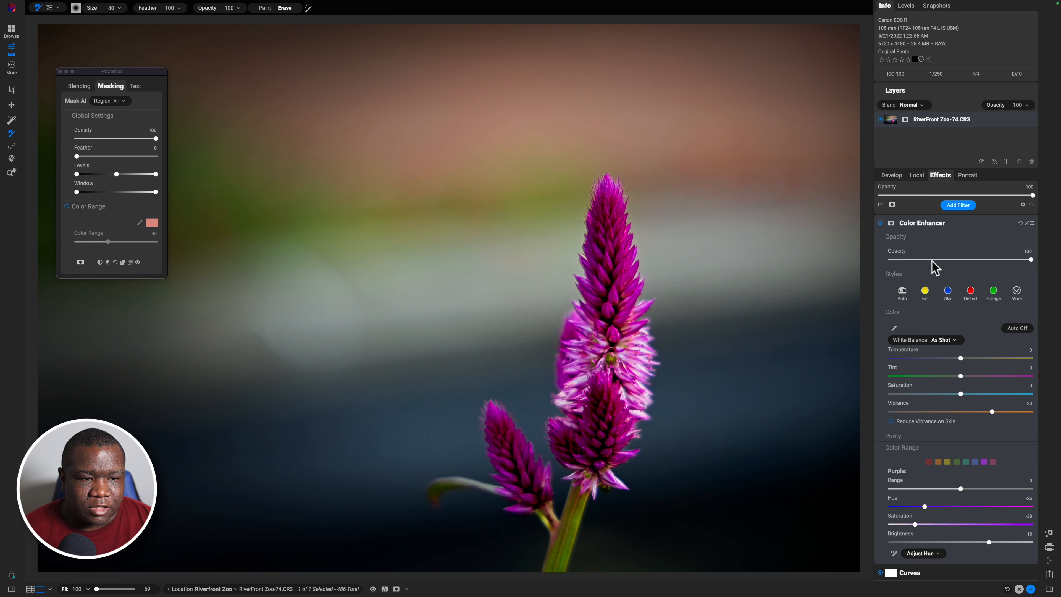
Compare the photo with and without the flower's local adjustment, and lower that adjustment's opacity to 31
{"action": "left_click", "coordinate": [916, 174]}
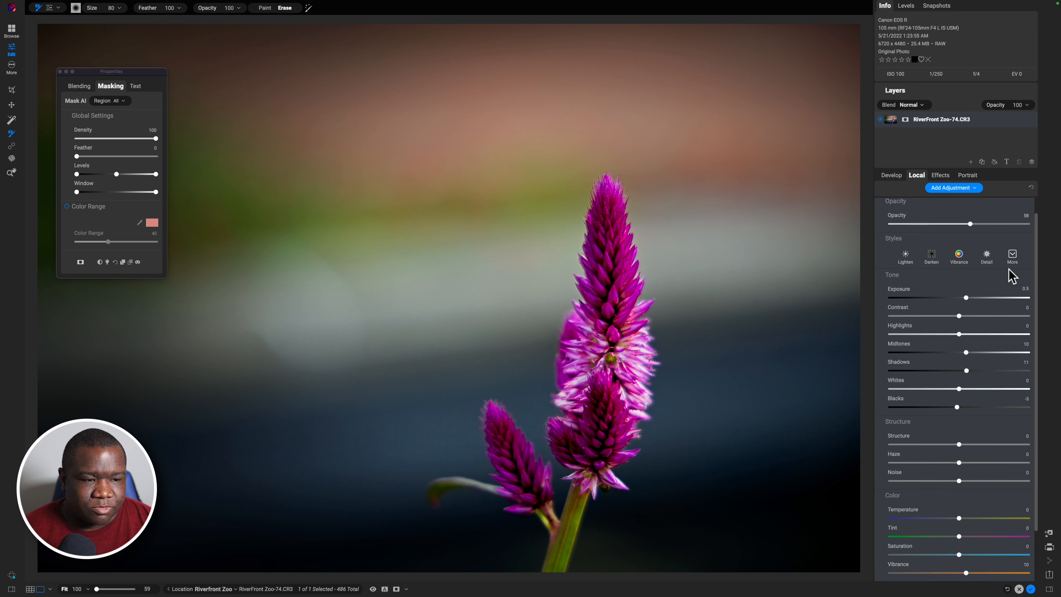
{"action": "scroll", "coordinate": [1033, 243], "scroll_direction": "up", "scroll_amount": 1}
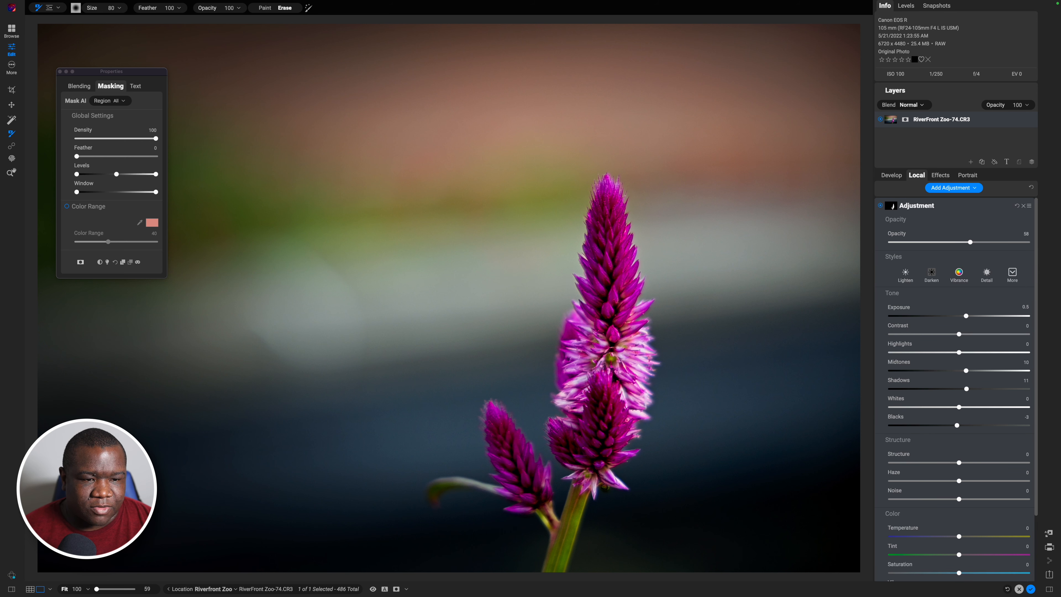
{"action": "left_click", "coordinate": [880, 206]}
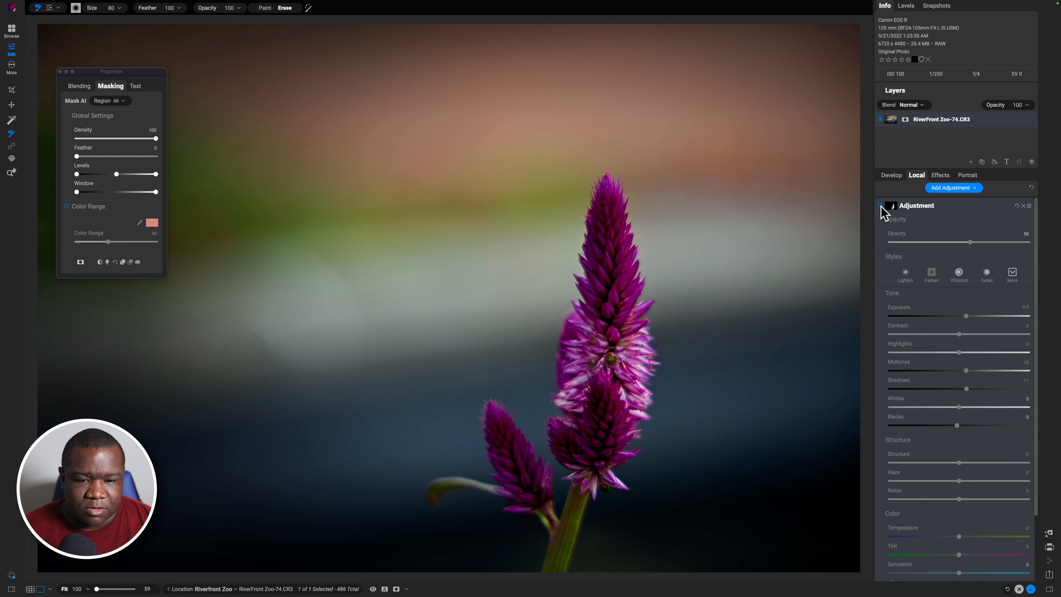
{"action": "left_click", "coordinate": [880, 205]}
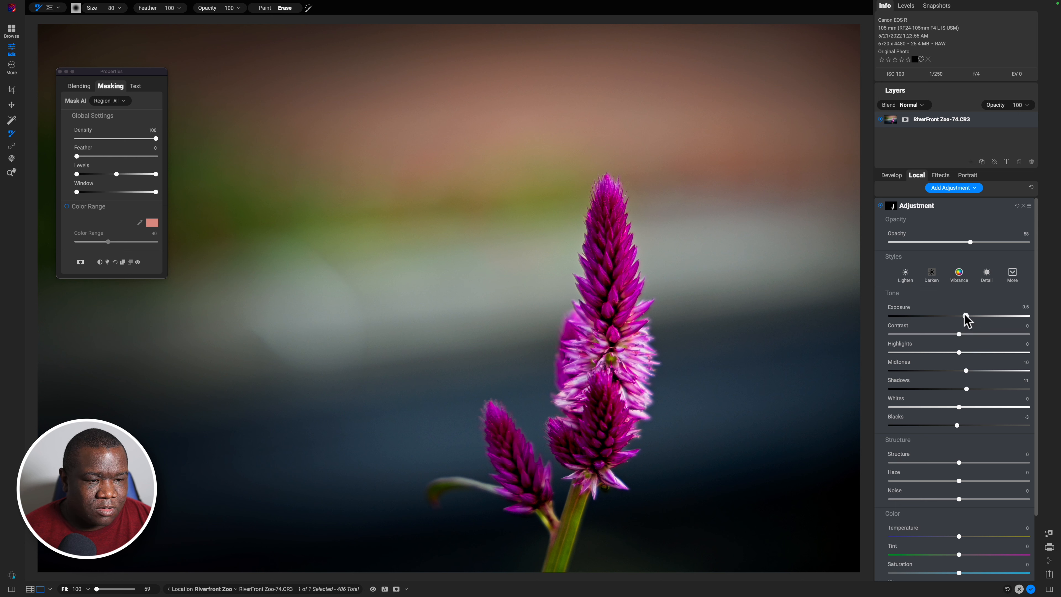
{"action": "left_click_drag", "start_coordinate": [967, 244], "coordinate": [945, 245]}
{"action": "left_click_drag", "start_coordinate": [927, 245], "coordinate": [933, 242]}
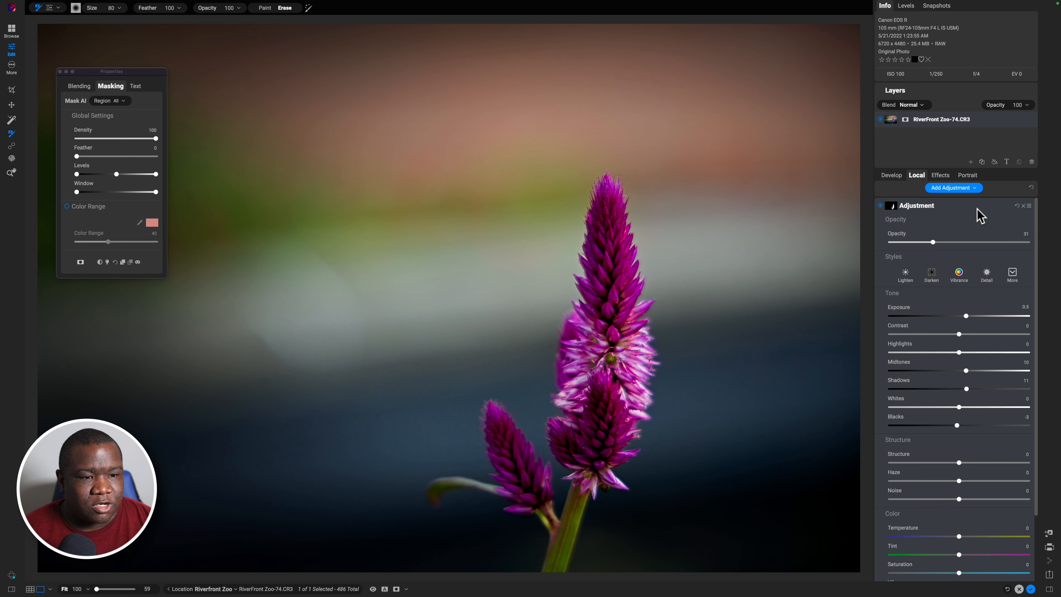
Reset the Color Enhancer filter, and use its targeted Adjust Saturation tool on the flower to set purple saturation to -11
{"action": "left_click", "coordinate": [941, 175]}
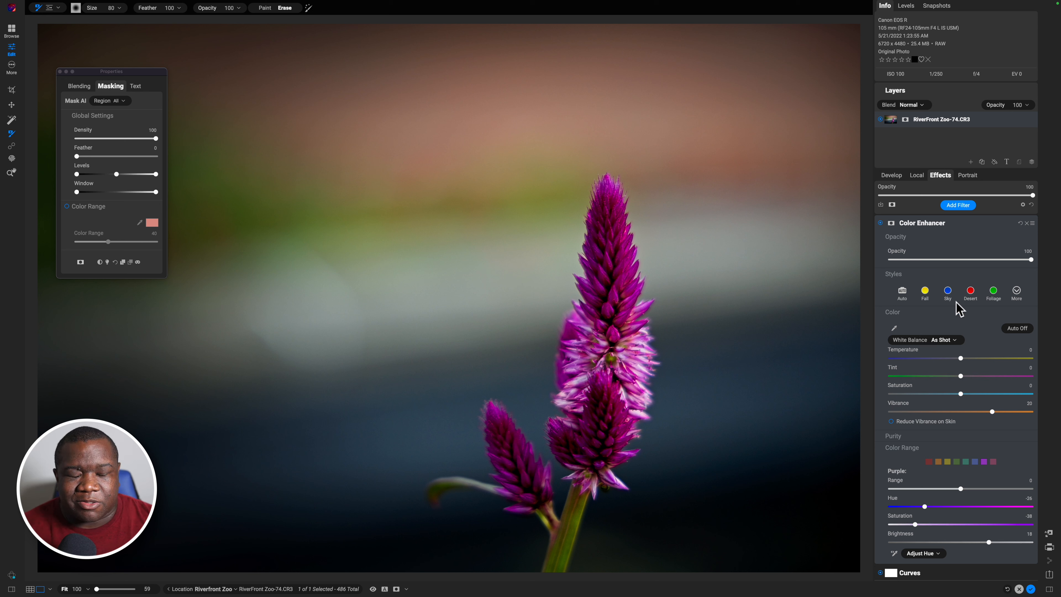
{"action": "left_click", "coordinate": [1020, 223]}
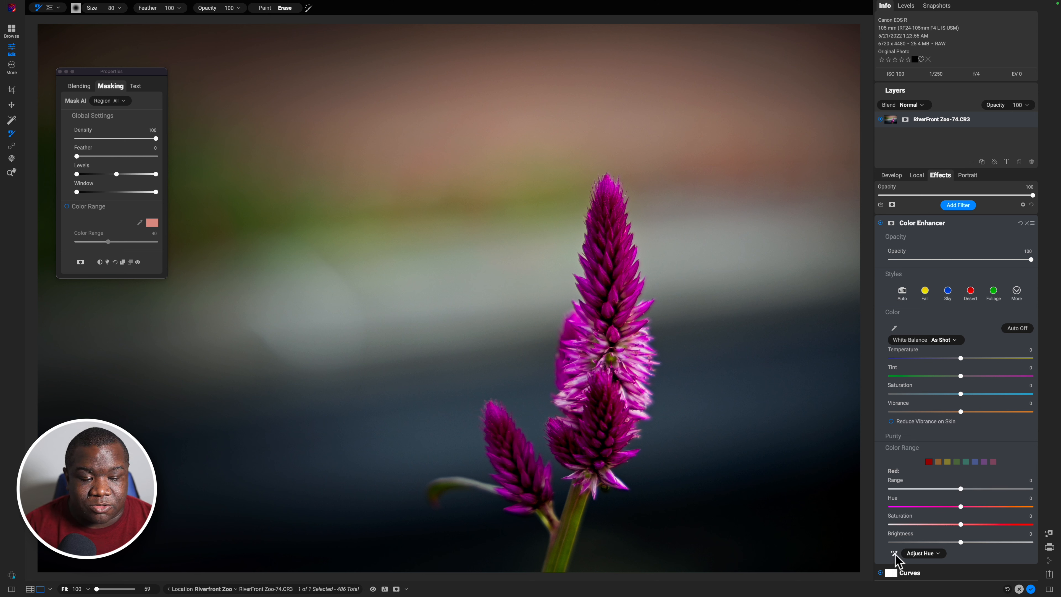
{"action": "left_click", "coordinate": [915, 553]}
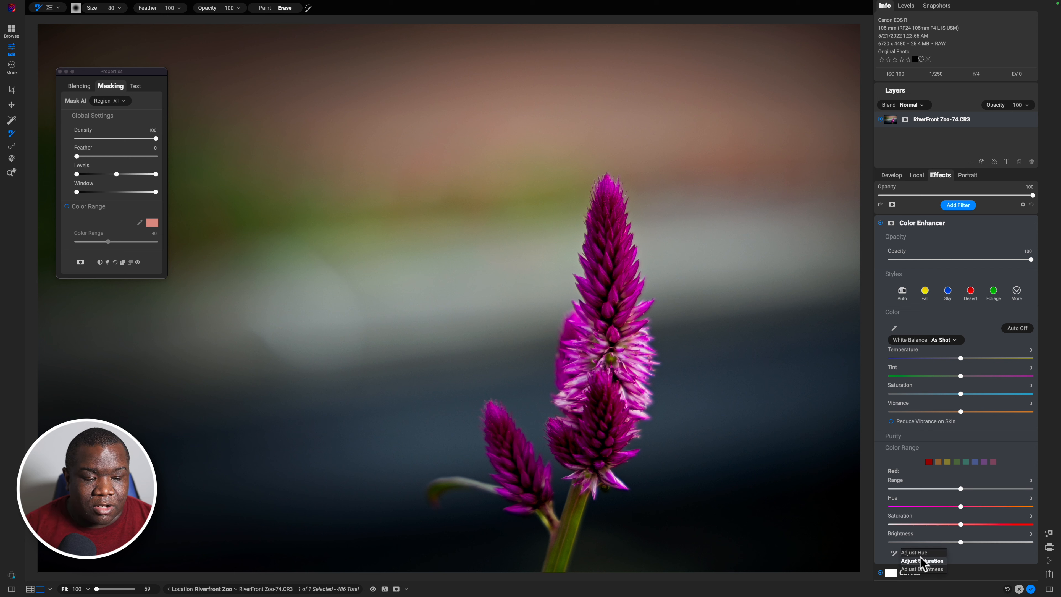
{"action": "left_click", "coordinate": [921, 560]}
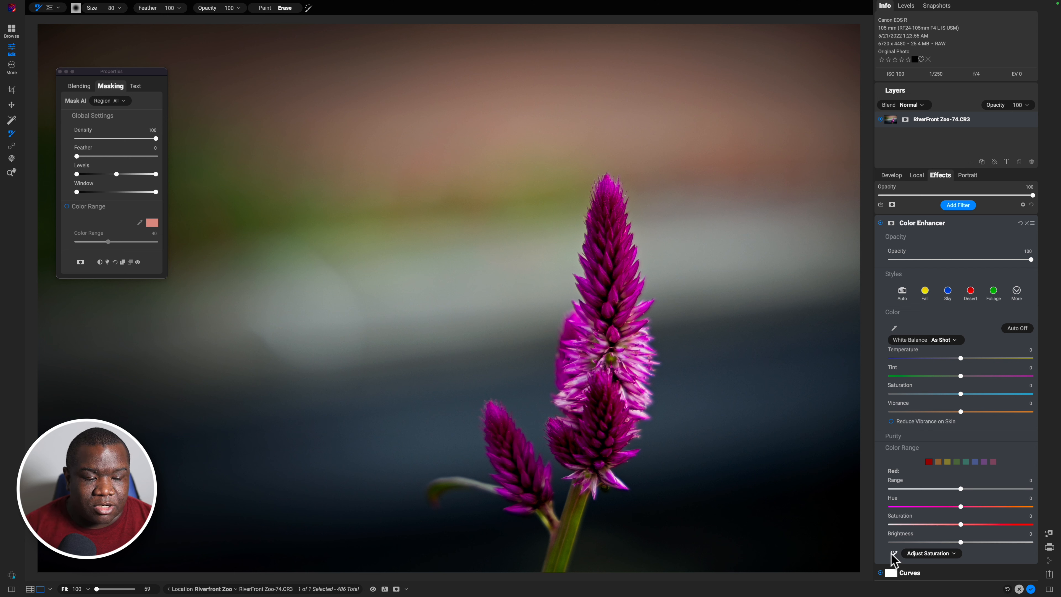
{"action": "left_click", "coordinate": [894, 553]}
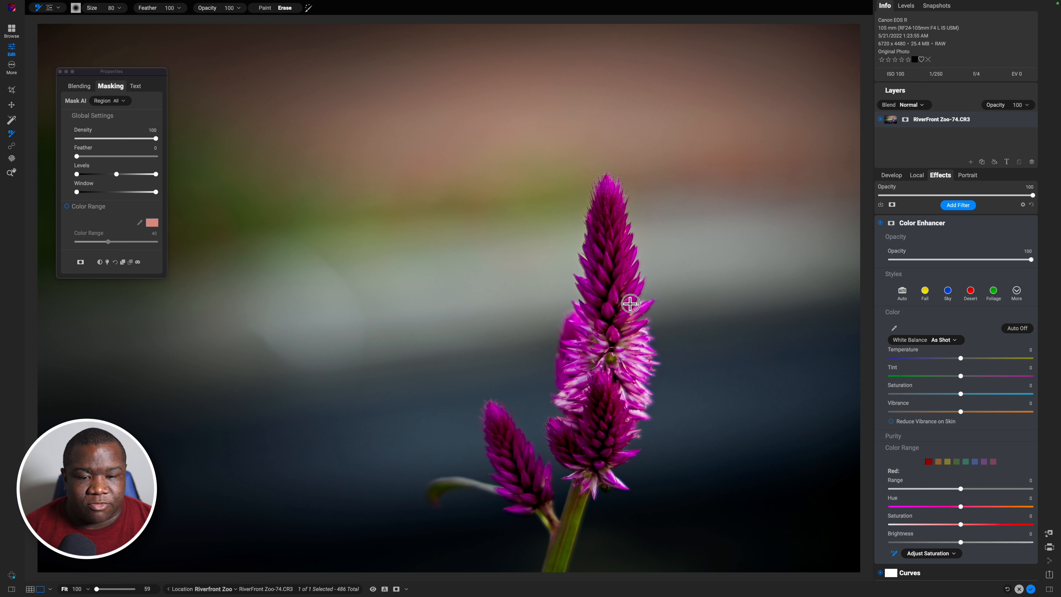
{"action": "left_click_drag", "start_coordinate": [630, 304], "coordinate": [367, 339]}
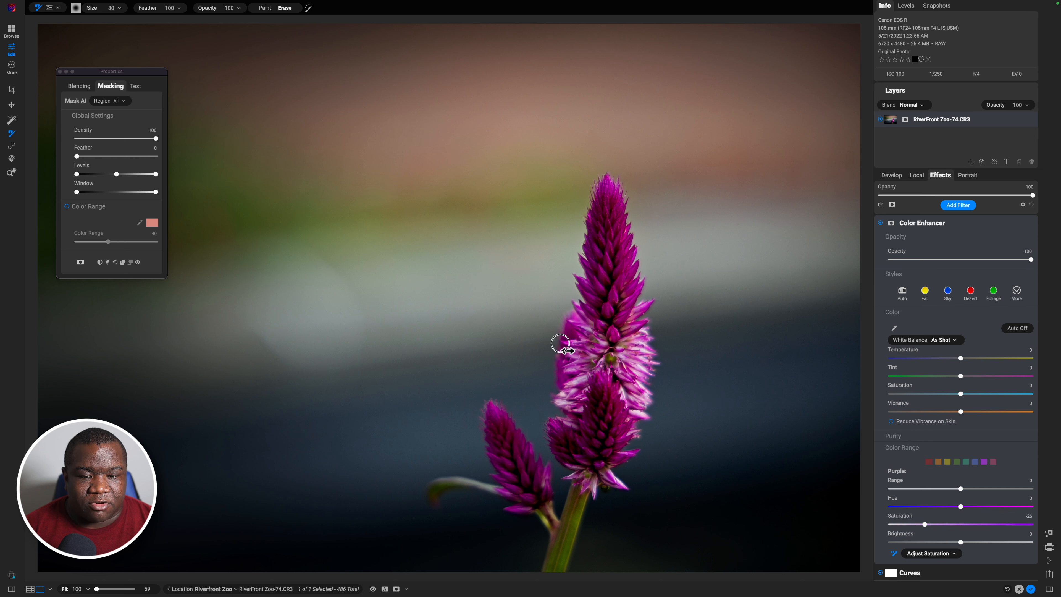
{"action": "left_click_drag", "start_coordinate": [559, 344], "coordinate": [810, 346]}
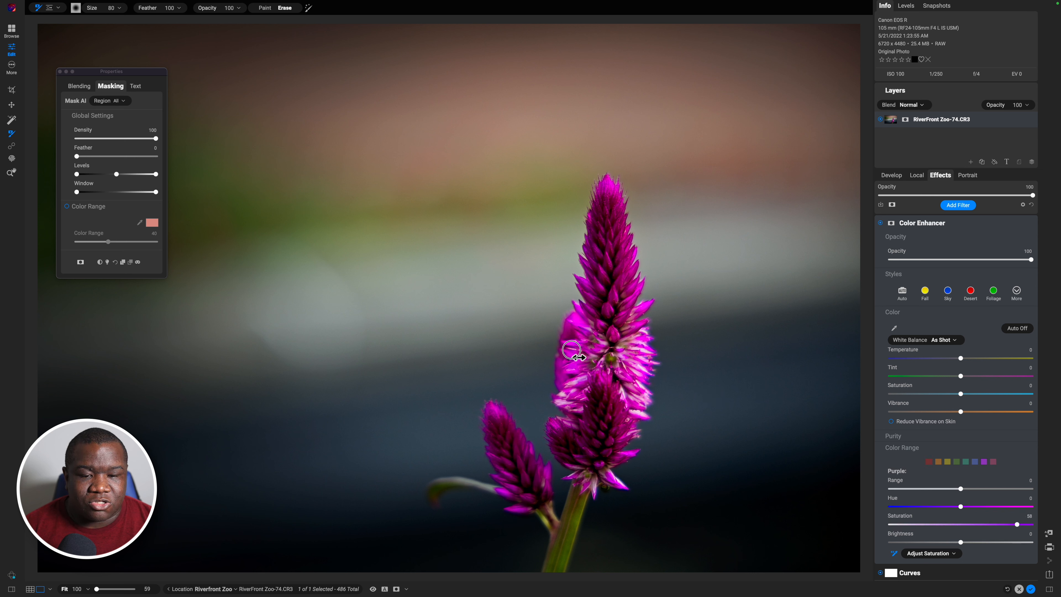
{"action": "mouse_move", "coordinate": [571, 351]}
{"action": "left_mouse_down"}
{"action": "mouse_move", "coordinate": [402, 351]}
{"action": "mouse_move", "coordinate": [590, 341]}
{"action": "left_mouse_up"}
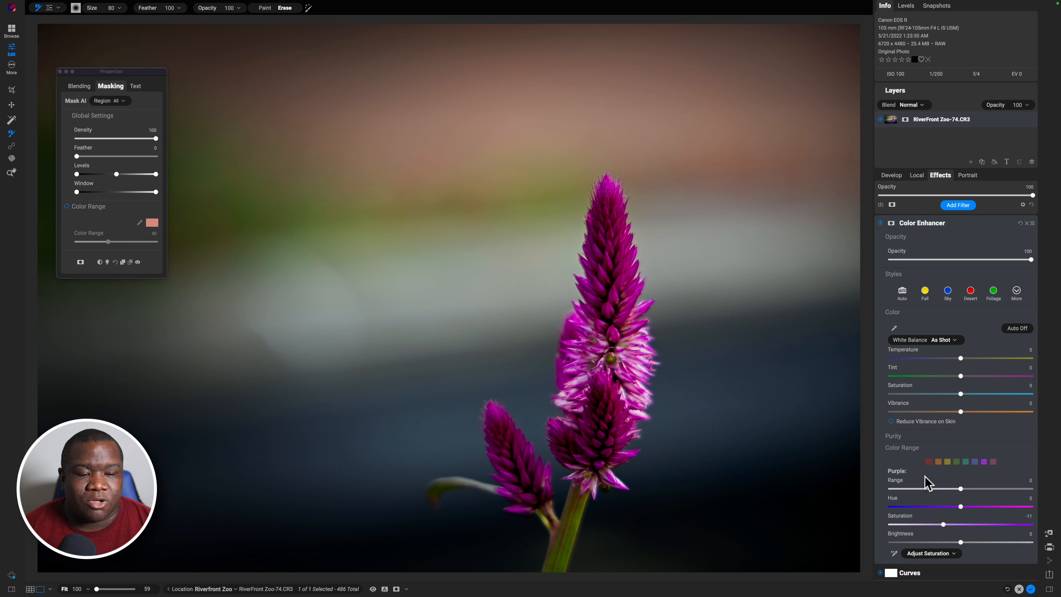
Set the purple color range's range to 1 and hue to 9, and lower the filter's overall saturation to -14
{"action": "left_click_drag", "start_coordinate": [962, 506], "coordinate": [954, 506]}
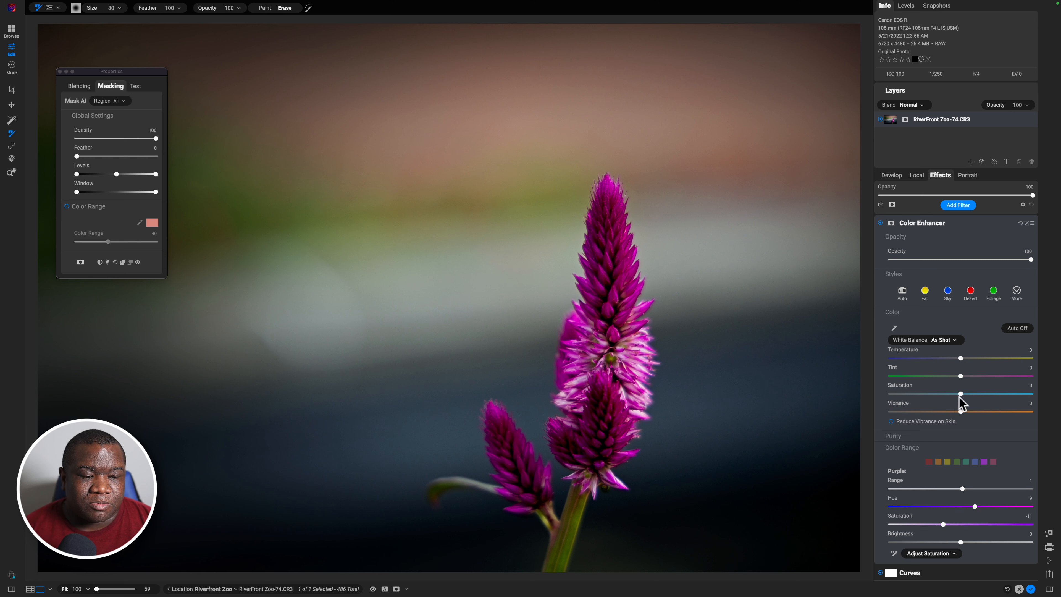
{"action": "left_click_drag", "start_coordinate": [961, 394], "coordinate": [938, 398]}
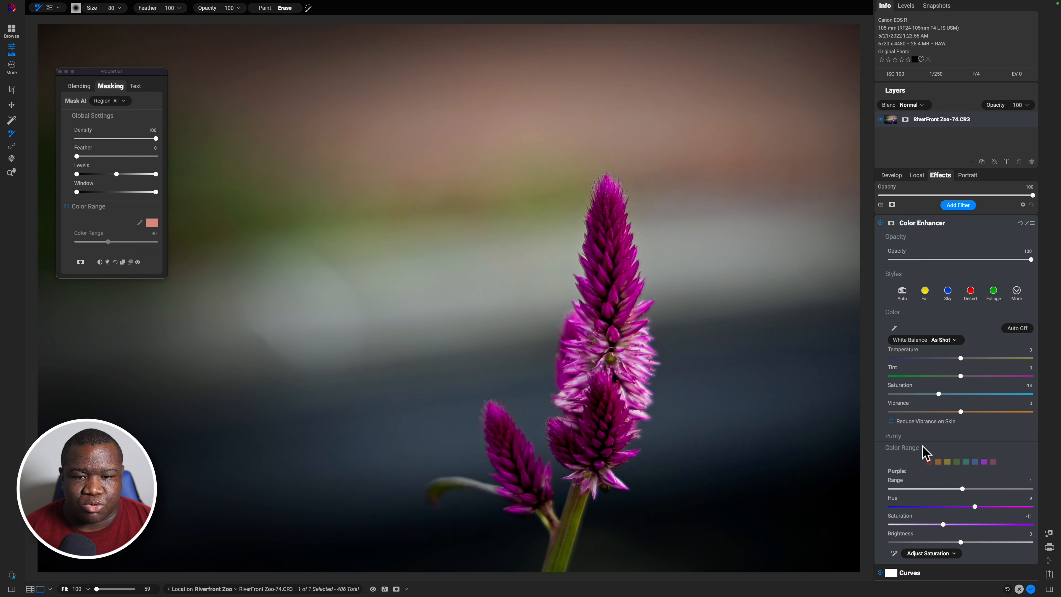
Set the green color range's saturation to 14 and its brightness to -48
{"action": "left_click", "coordinate": [956, 461]}
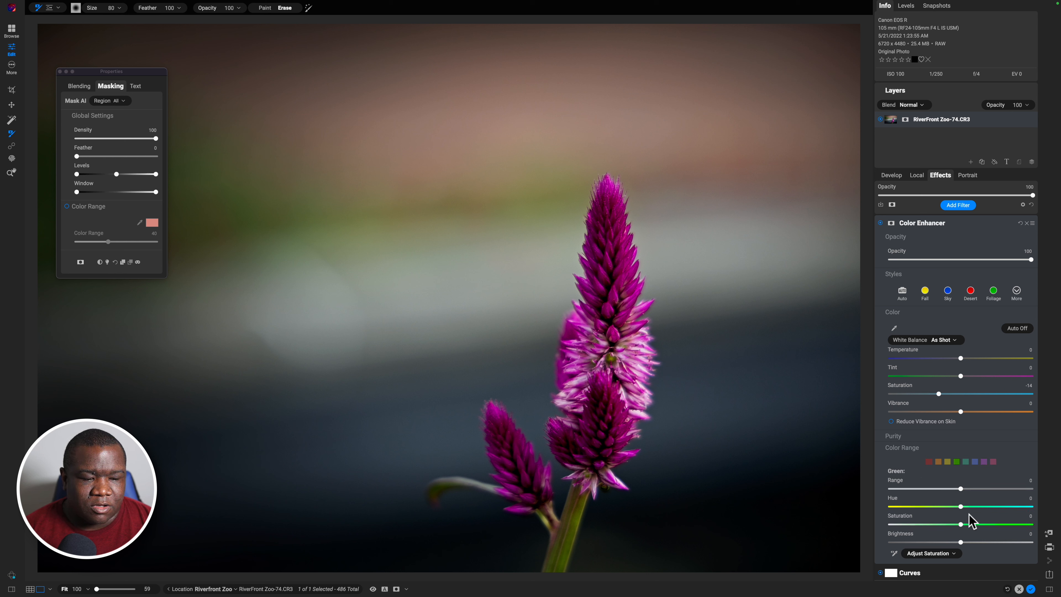
{"action": "left_click_drag", "start_coordinate": [962, 527], "coordinate": [982, 529]}
{"action": "left_click_drag", "start_coordinate": [982, 526], "coordinate": [983, 527]}
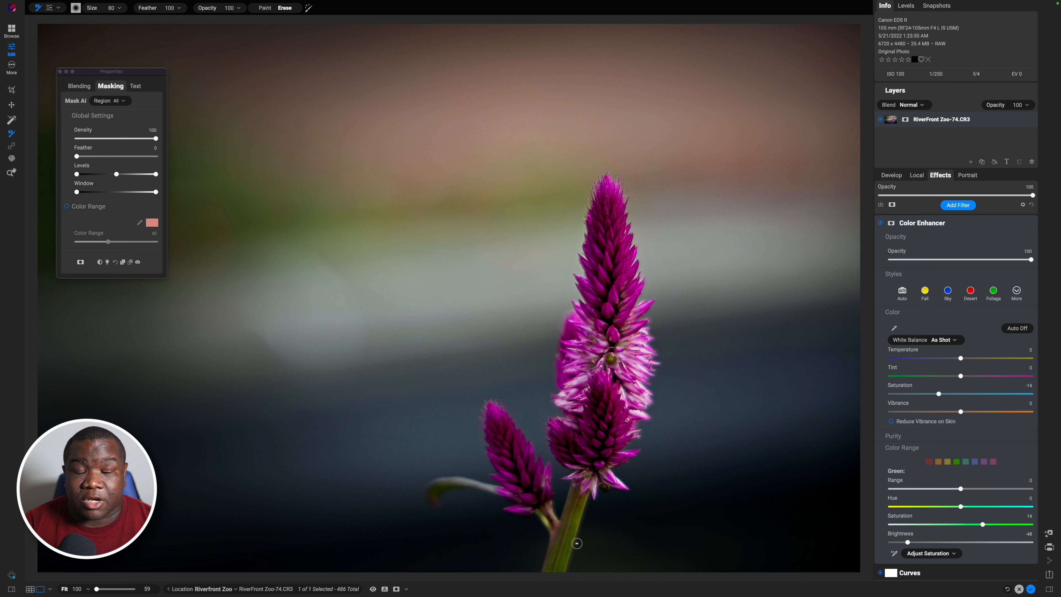